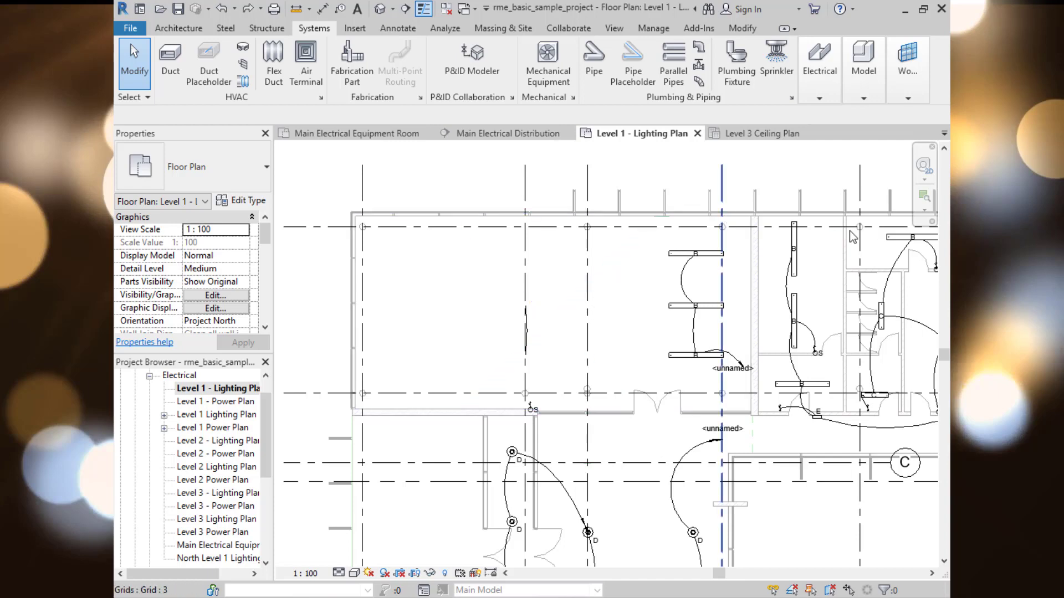
Step: Start placing a lighting fixture of the M_Pendant Light - Linear - 2 Lamp family in the 2400mm - 277V type on the Level 1 lighting plan
{"action": "left_click", "coordinate": [828, 94]}
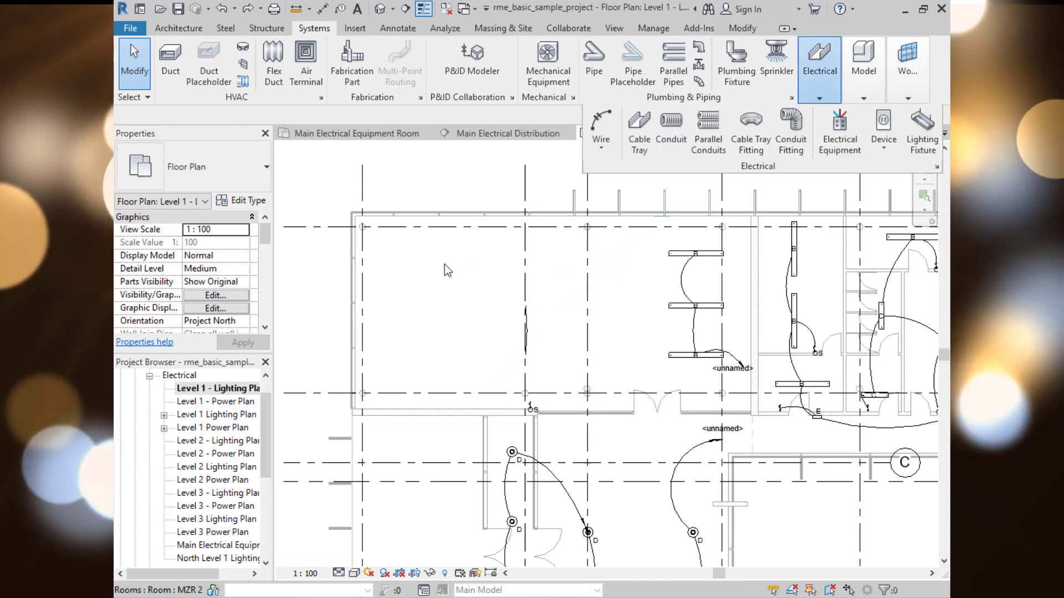
{"action": "left_click", "coordinate": [236, 389]}
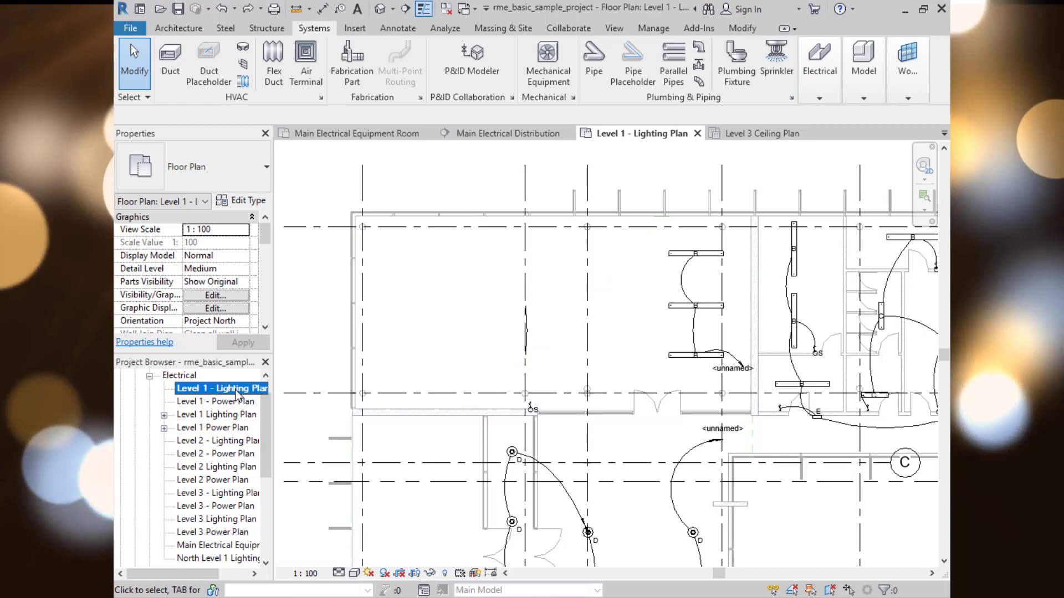
{"action": "left_click", "coordinate": [816, 98]}
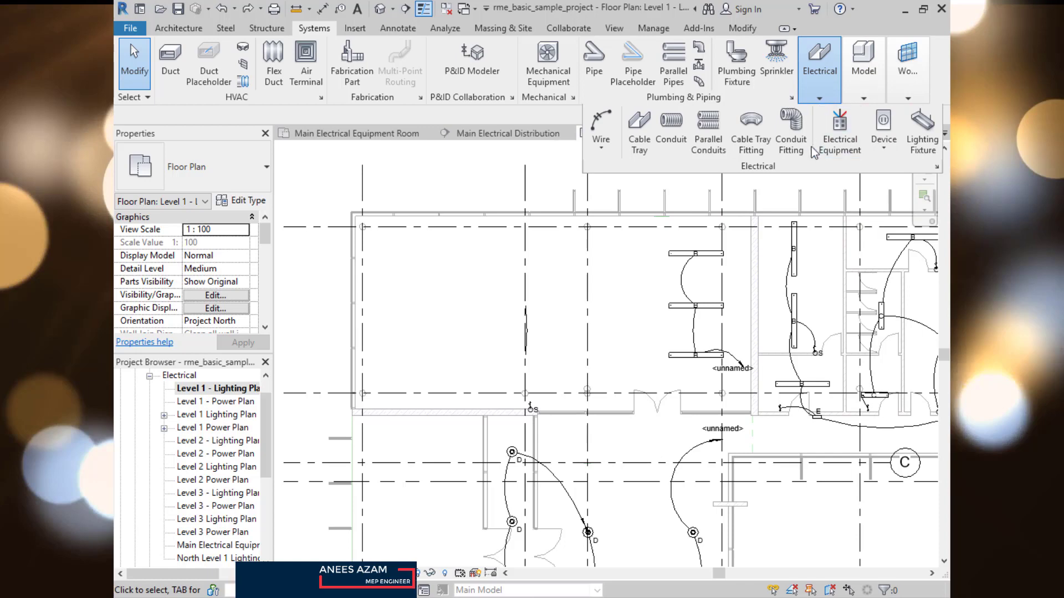
{"action": "left_click", "coordinate": [921, 139]}
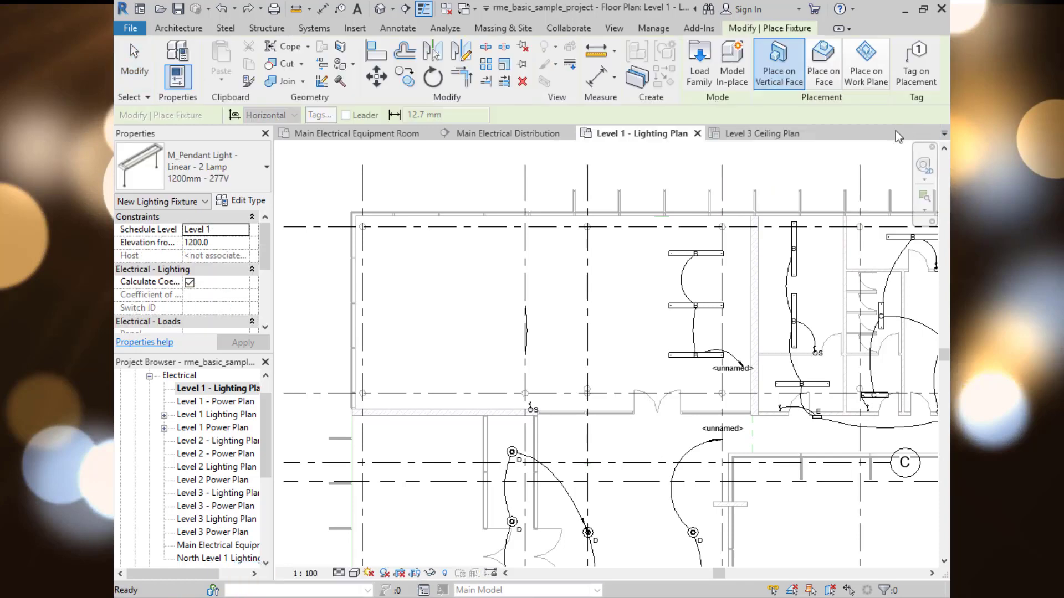
{"action": "left_click", "coordinate": [167, 164]}
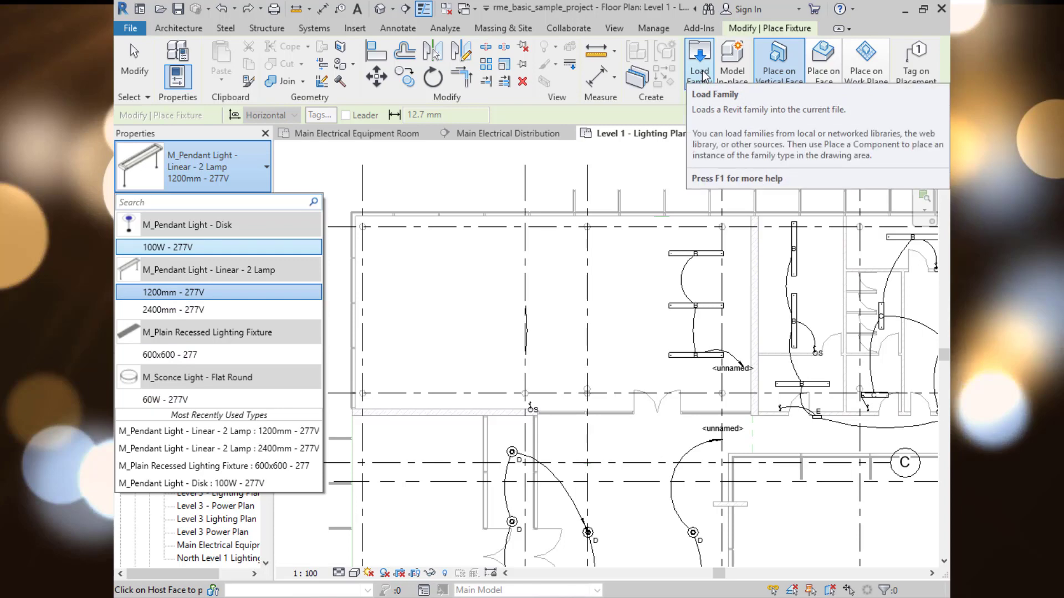
{"action": "left_click", "coordinate": [190, 312]}
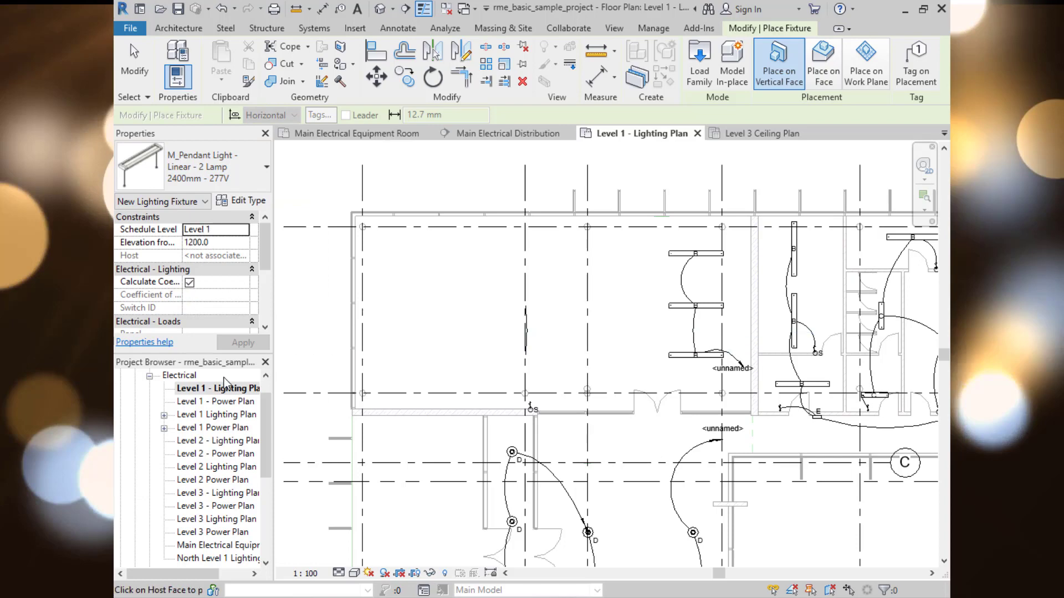
{"action": "left_click", "coordinate": [194, 390]}
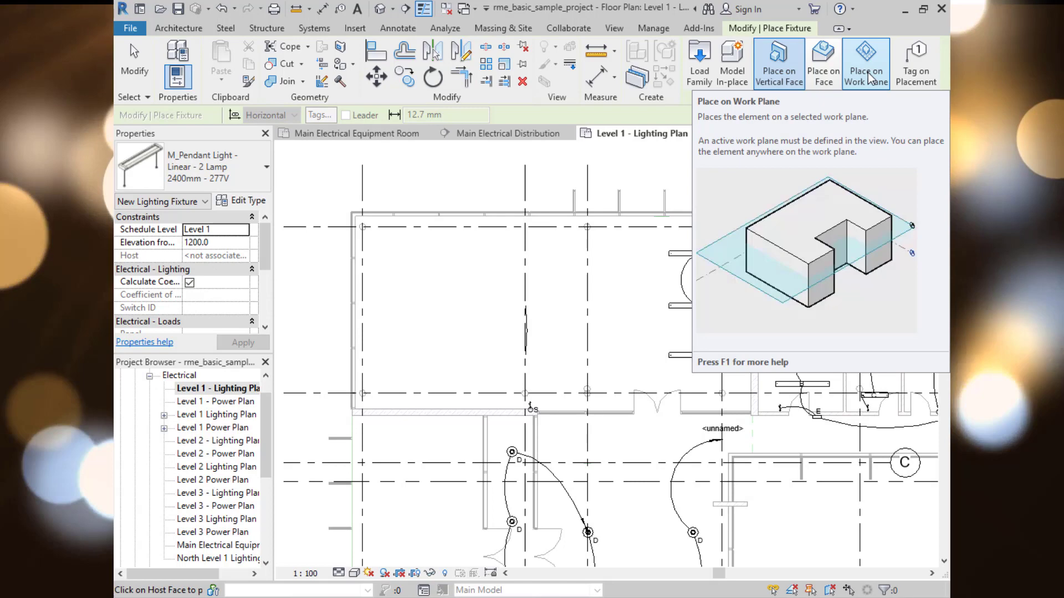
Step: Set the fixture to be placed on the Level 1 work plane and review its instance properties
{"action": "left_click", "coordinate": [868, 72]}
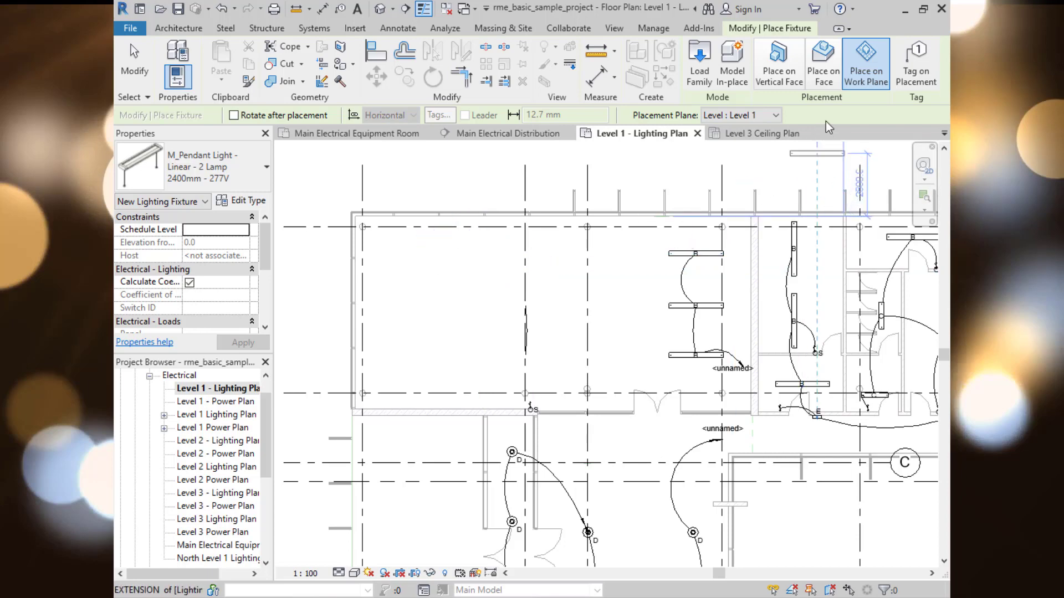
{"action": "left_click", "coordinate": [777, 78]}
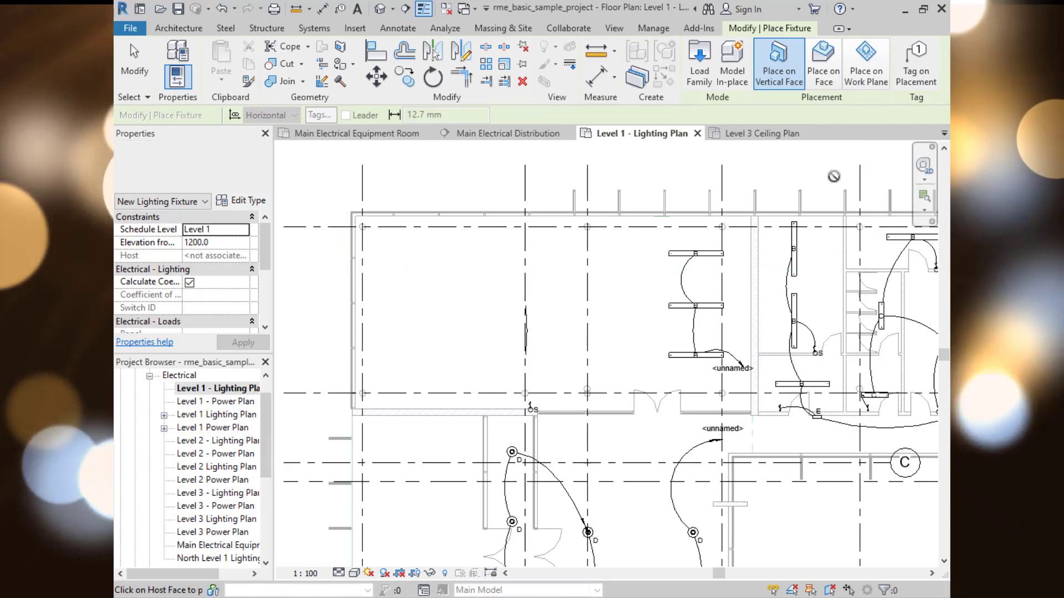
{"action": "left_click", "coordinate": [866, 72]}
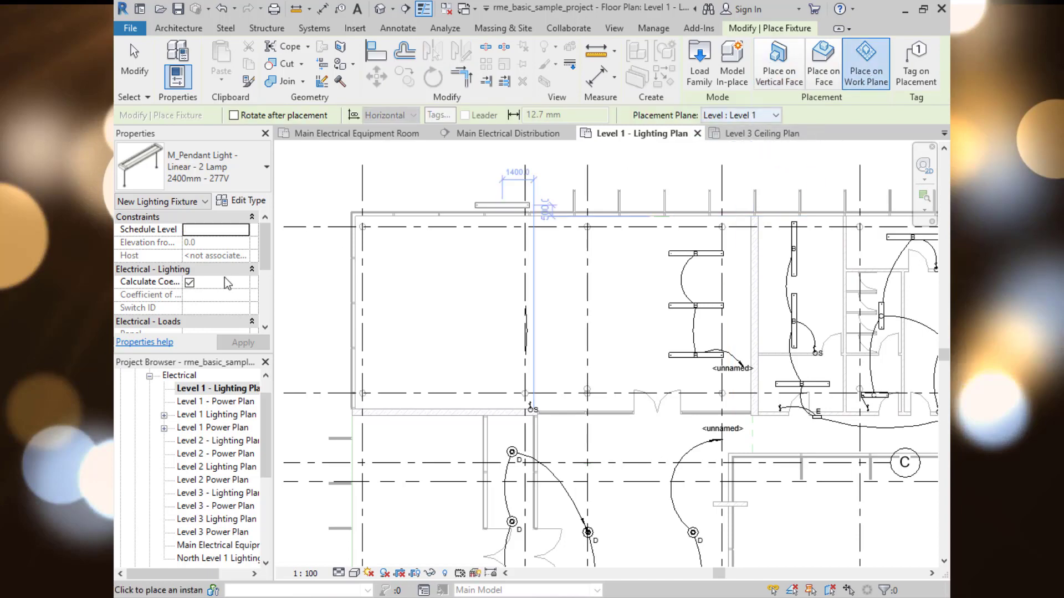
{"action": "scroll", "coordinate": [192, 268], "scroll_direction": "down", "scroll_amount": 3}
{"action": "scroll", "coordinate": [185, 254], "scroll_direction": "up", "scroll_amount": 3}
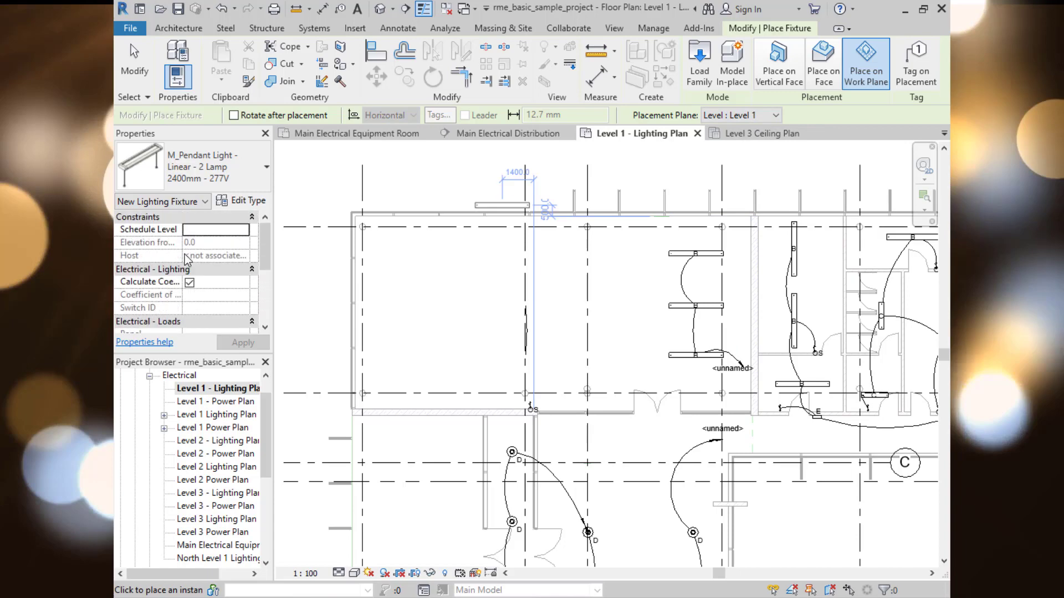
{"action": "scroll", "coordinate": [187, 251], "scroll_direction": "down", "scroll_amount": 3}
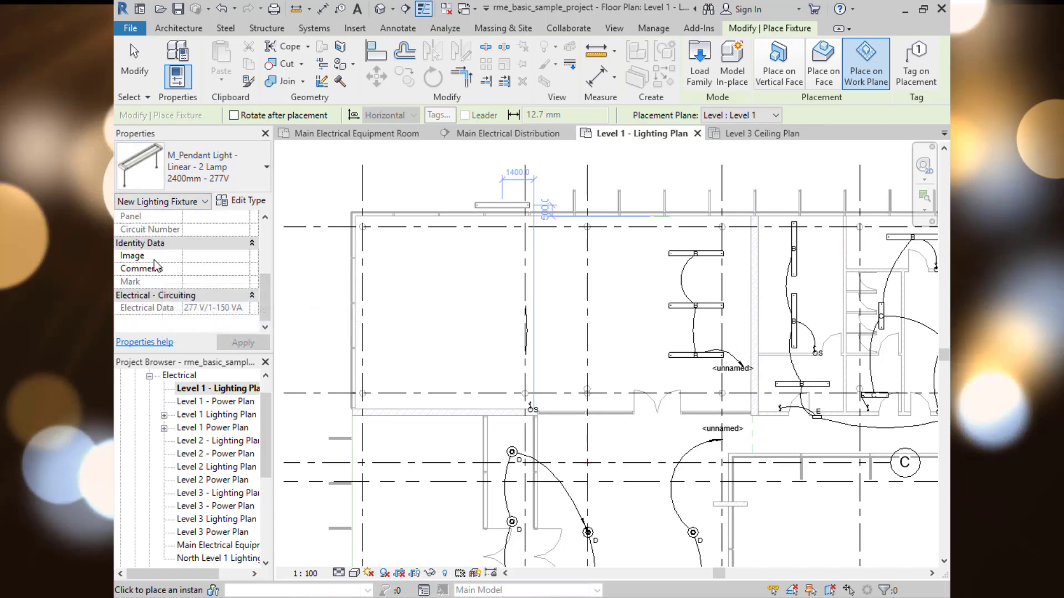
{"action": "scroll", "coordinate": [158, 265], "scroll_direction": "up", "scroll_amount": 3}
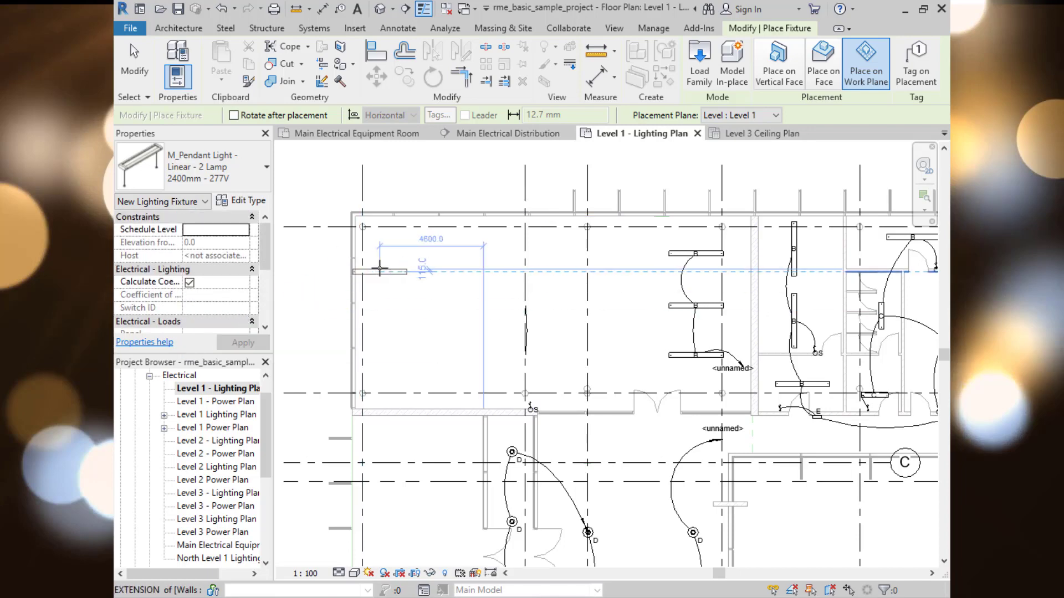
Step: Place two pendant fixtures in the large room, aligned with the existing upper fixture about 1830 mm below the top wall
{"action": "scroll", "coordinate": [432, 256], "scroll_direction": "up", "scroll_amount": 1}
{"action": "scroll", "coordinate": [434, 256], "scroll_direction": "up", "scroll_amount": 1}
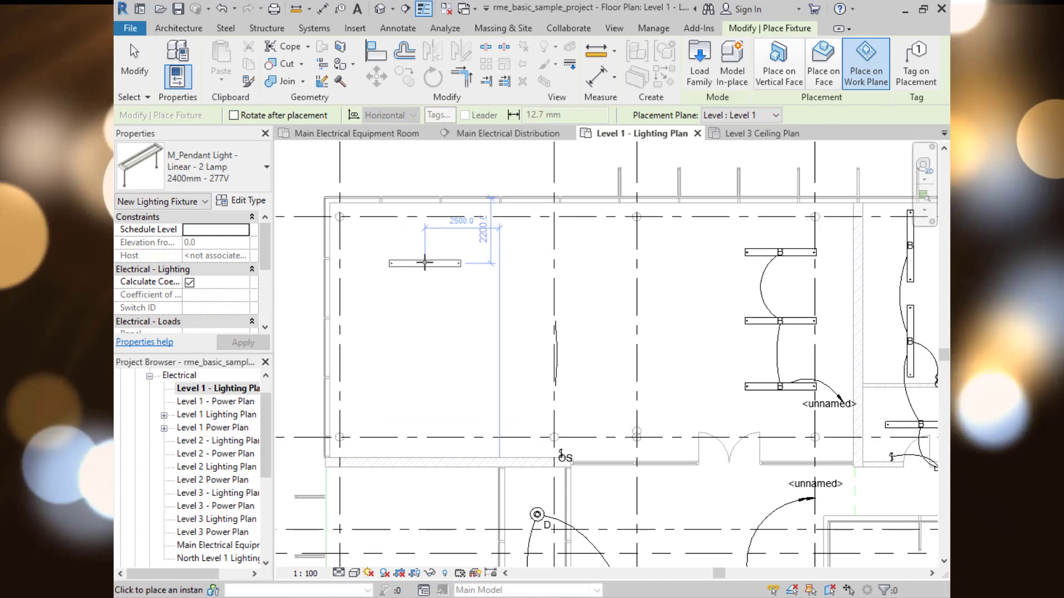
{"action": "left_click", "coordinate": [425, 253]}
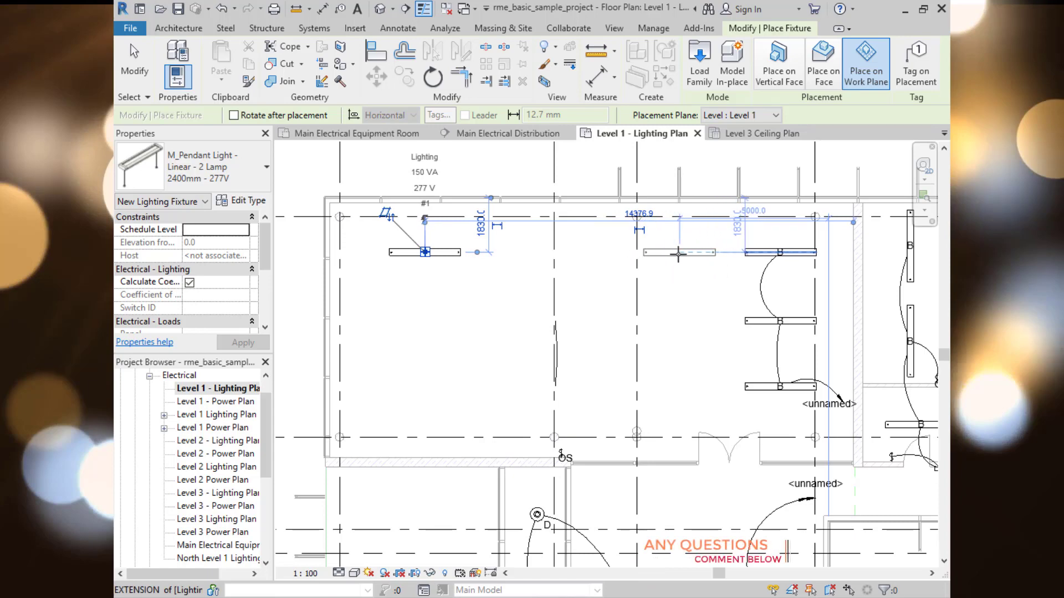
{"action": "left_click", "coordinate": [606, 255]}
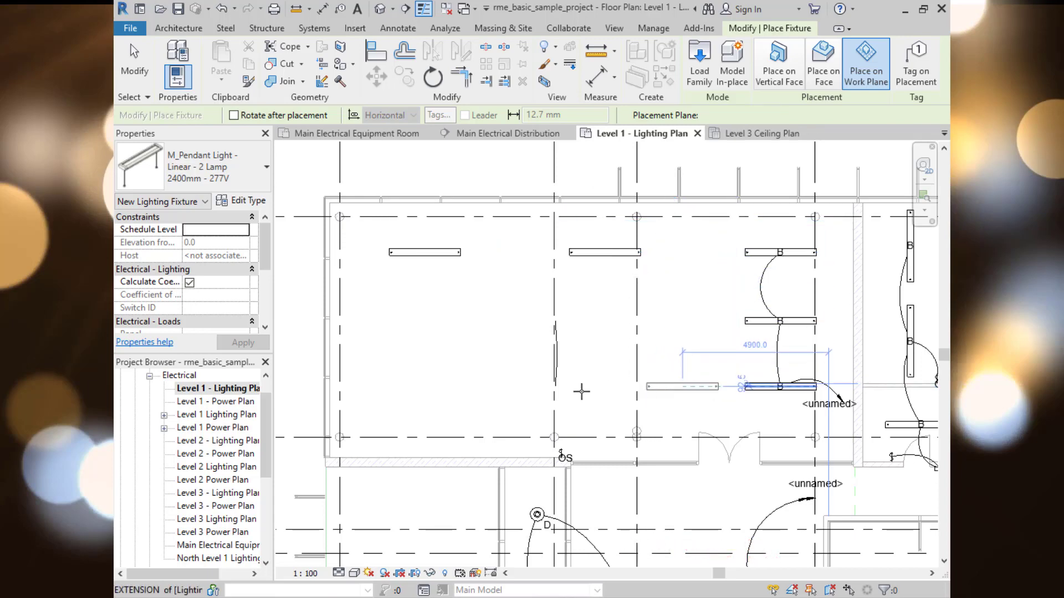
Step: Place three pendant fixtures along the room's lower side in line with the existing lowest fixture, about 6330 mm below the top wall, and end placement
{"action": "left_click", "coordinate": [669, 386]}
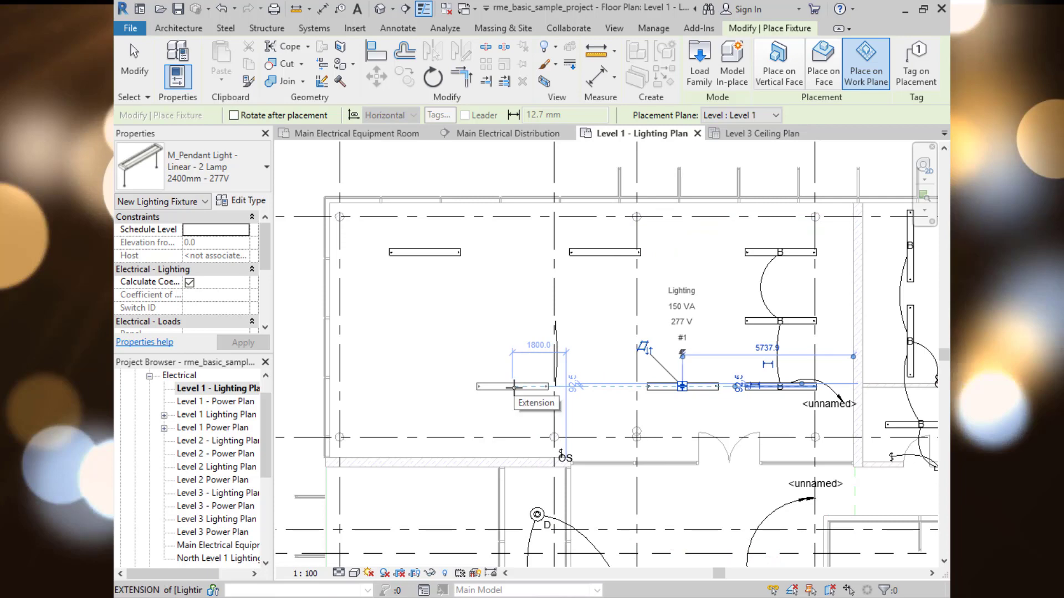
{"action": "left_click", "coordinate": [514, 386]}
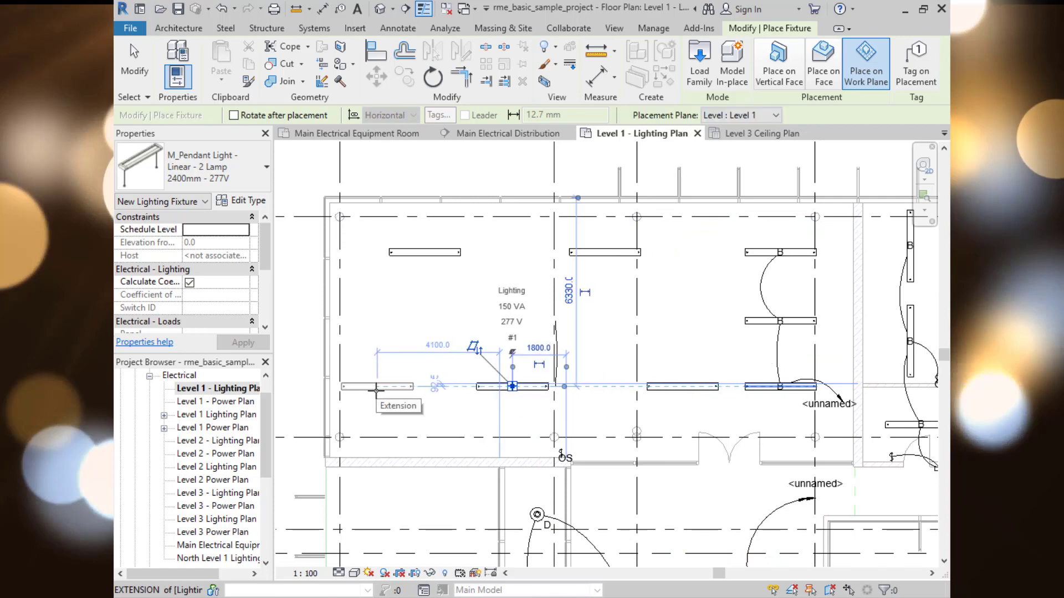
{"action": "left_click", "coordinate": [377, 386]}
{"action": "right_click", "coordinate": [448, 287]}
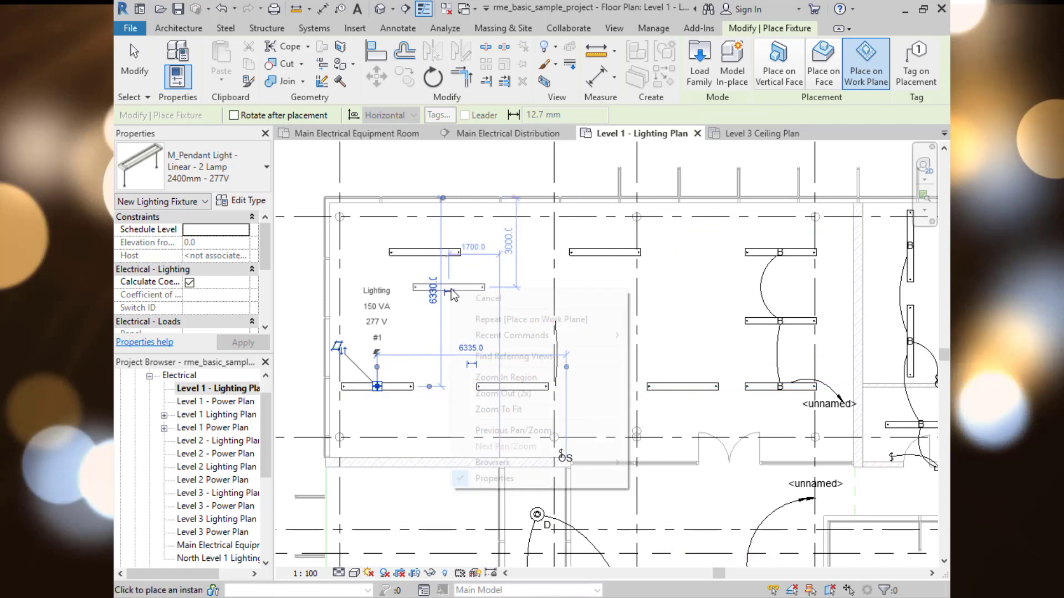
{"action": "left_click", "coordinate": [484, 294]}
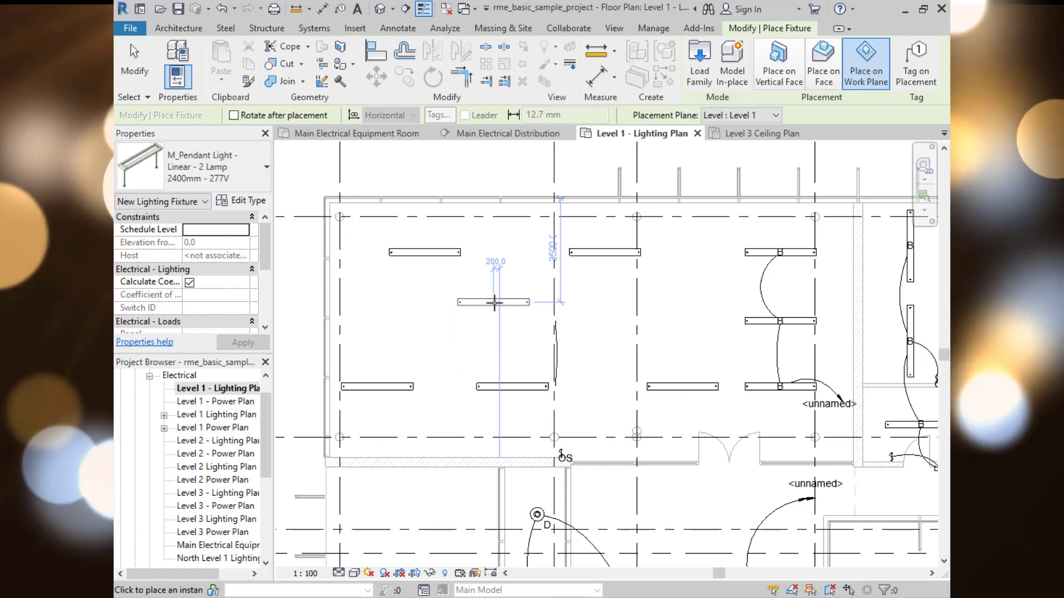
{"action": "right_click", "coordinate": [386, 257]}
{"action": "left_click", "coordinate": [400, 264]}
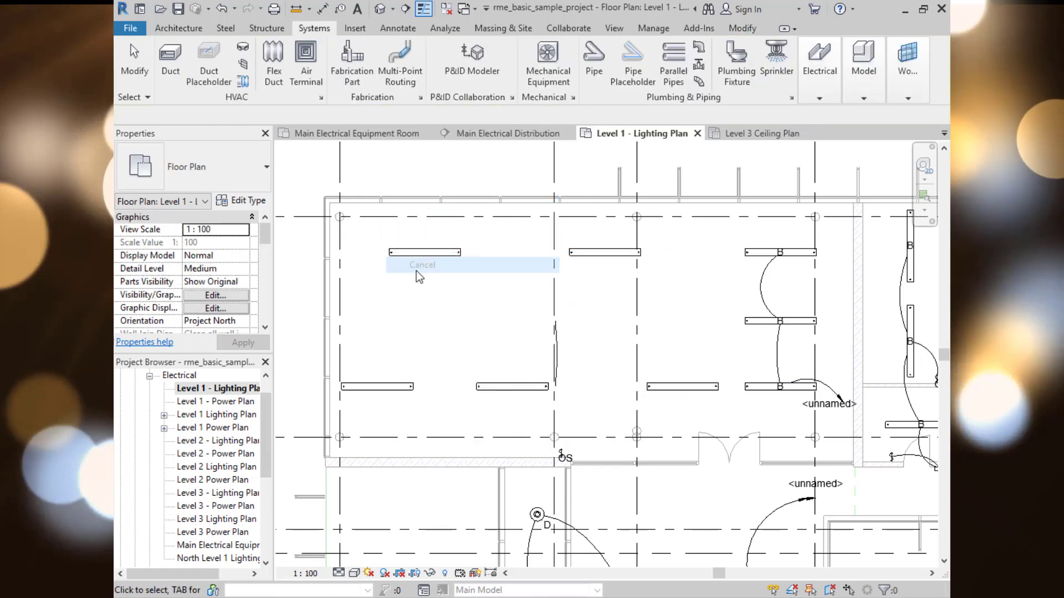
Step: Move the two new upper-row fixtures horizontally so they line up above the leftmost and rightmost of the new lower-row fixtures
{"action": "left_click", "coordinate": [437, 252]}
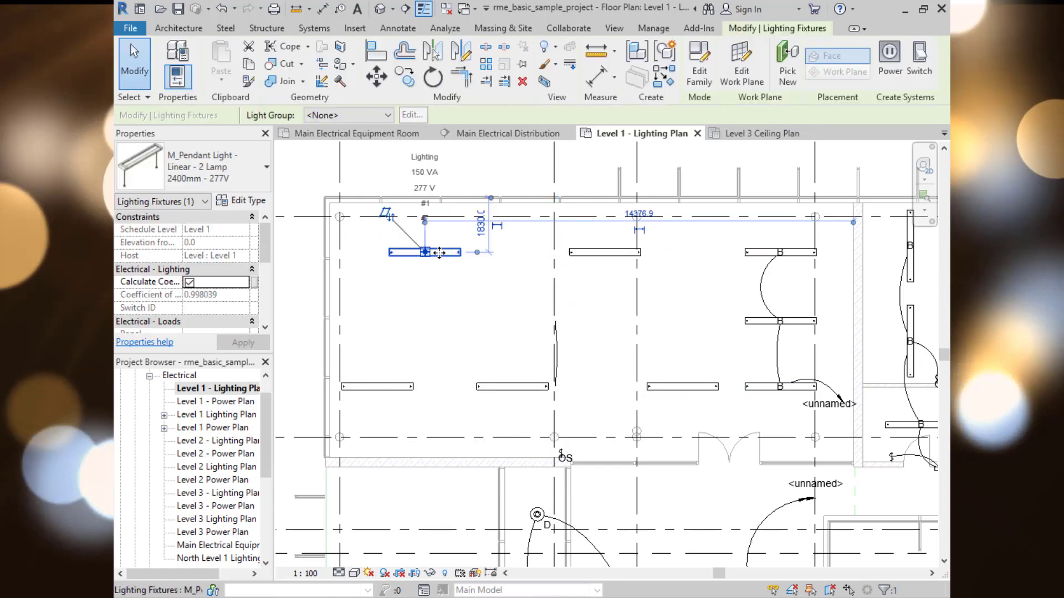
{"action": "left_click_drag", "start_coordinate": [440, 253], "coordinate": [393, 252]}
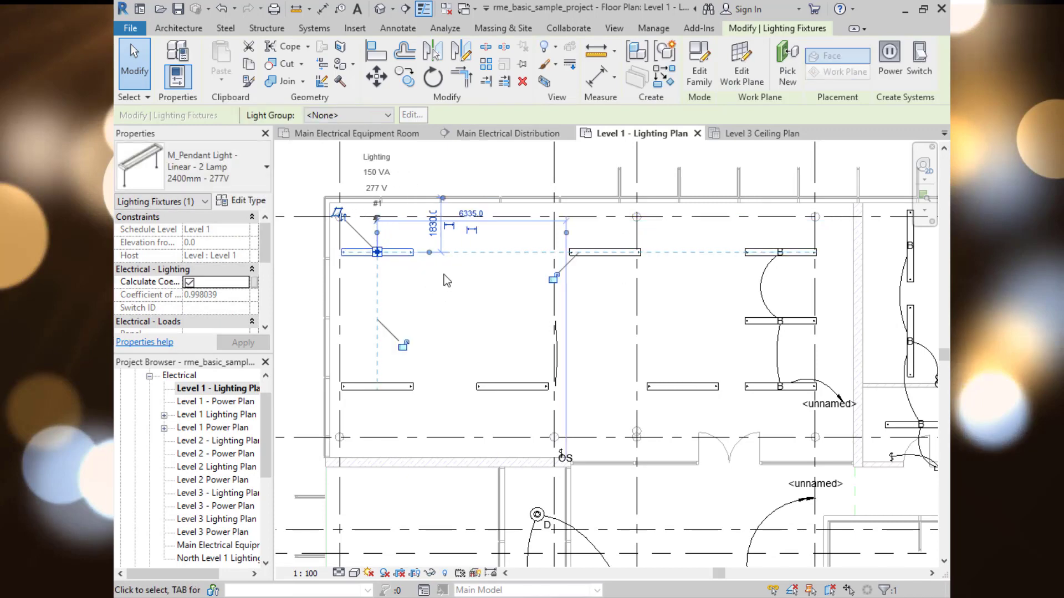
{"action": "left_click", "coordinate": [633, 256]}
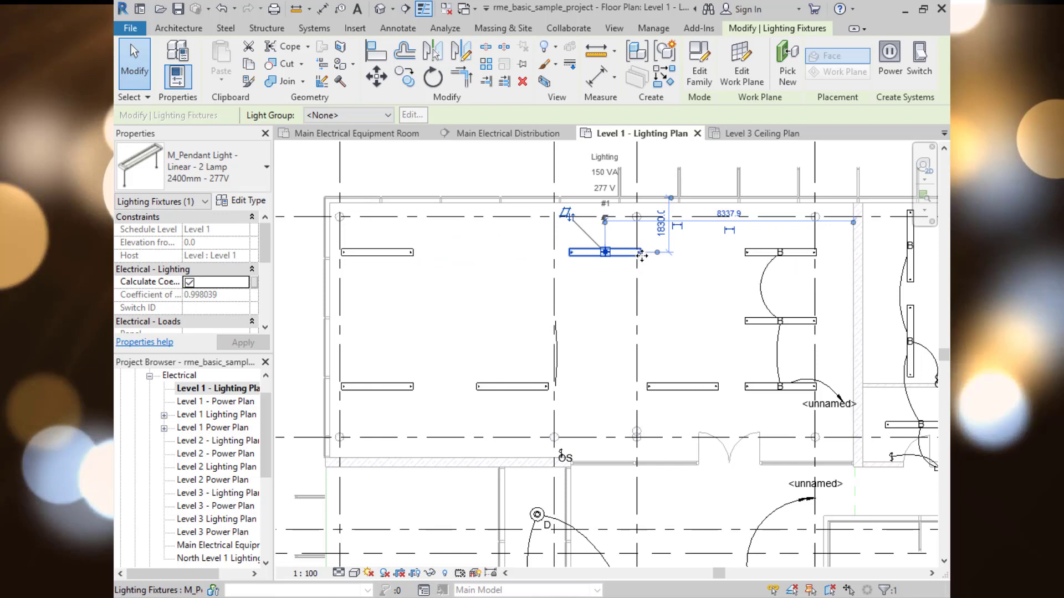
{"action": "left_click_drag", "start_coordinate": [633, 256], "coordinate": [706, 252]}
Step: Copy the middle fixture of the new lower row about 4400 mm straight up into the upper row
{"action": "left_click", "coordinate": [509, 391]}
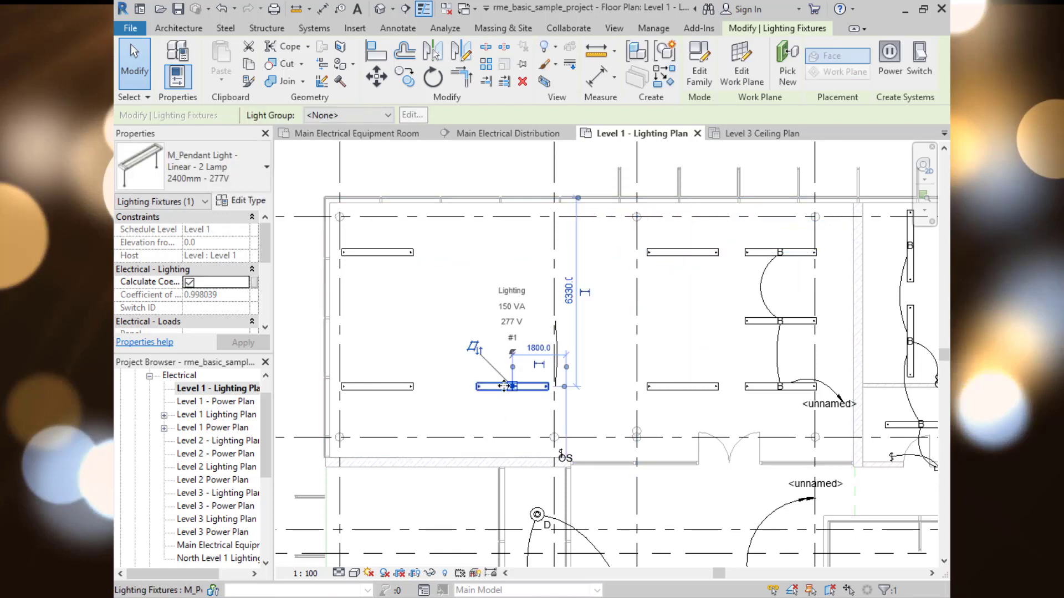
{"action": "left_click", "coordinate": [405, 78]}
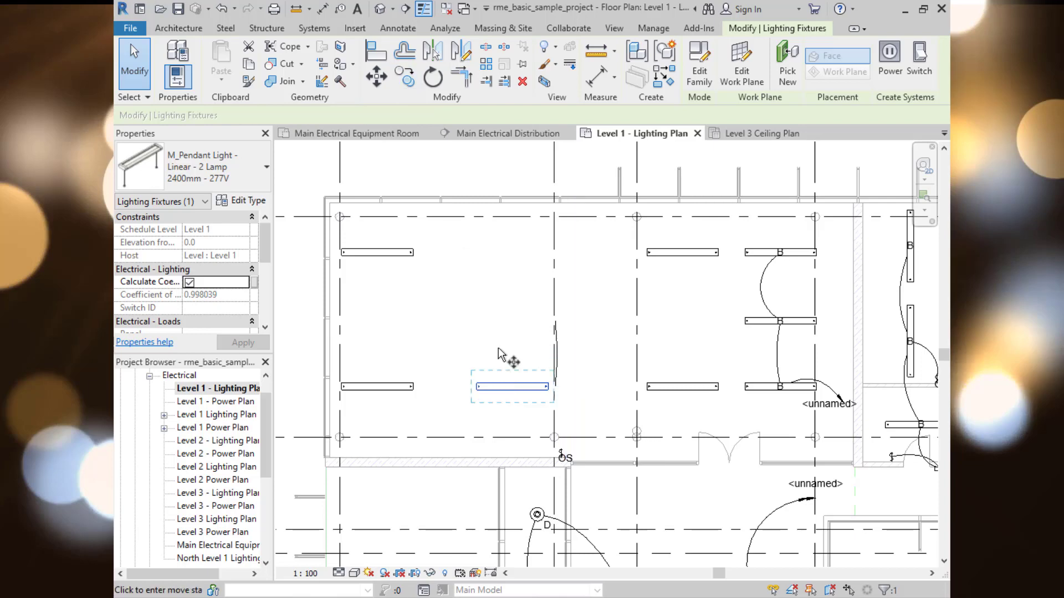
{"action": "left_click", "coordinate": [513, 384]}
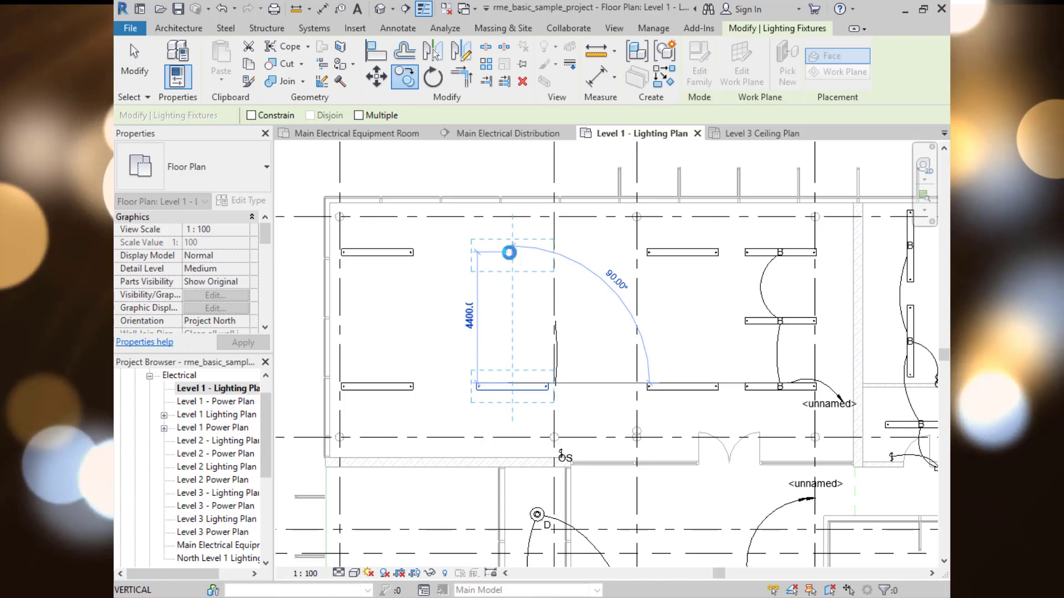
{"action": "left_click", "coordinate": [512, 253]}
{"action": "right_click", "coordinate": [464, 295]}
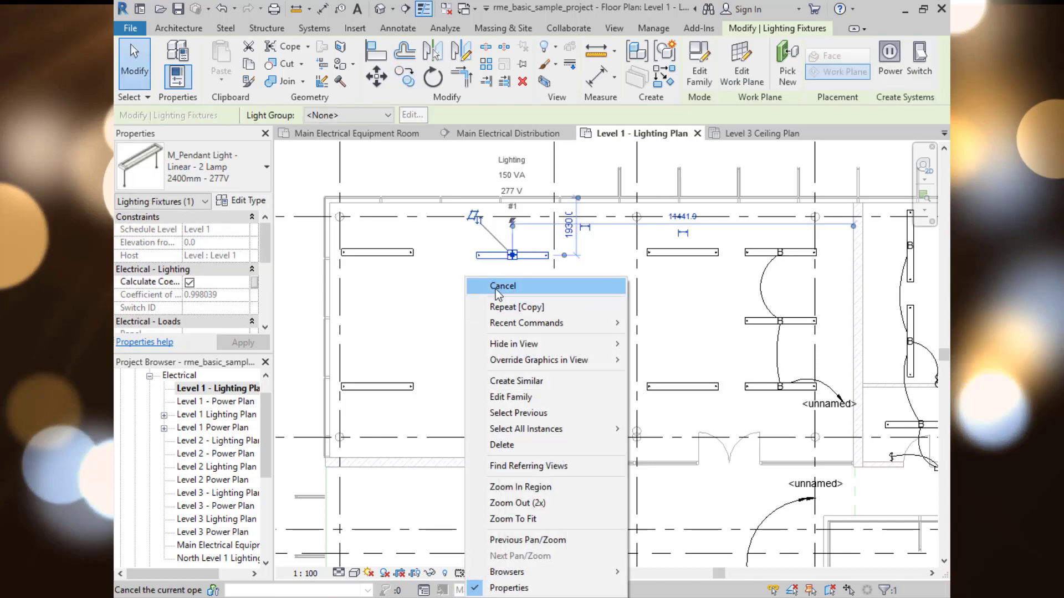
{"action": "left_click", "coordinate": [496, 290]}
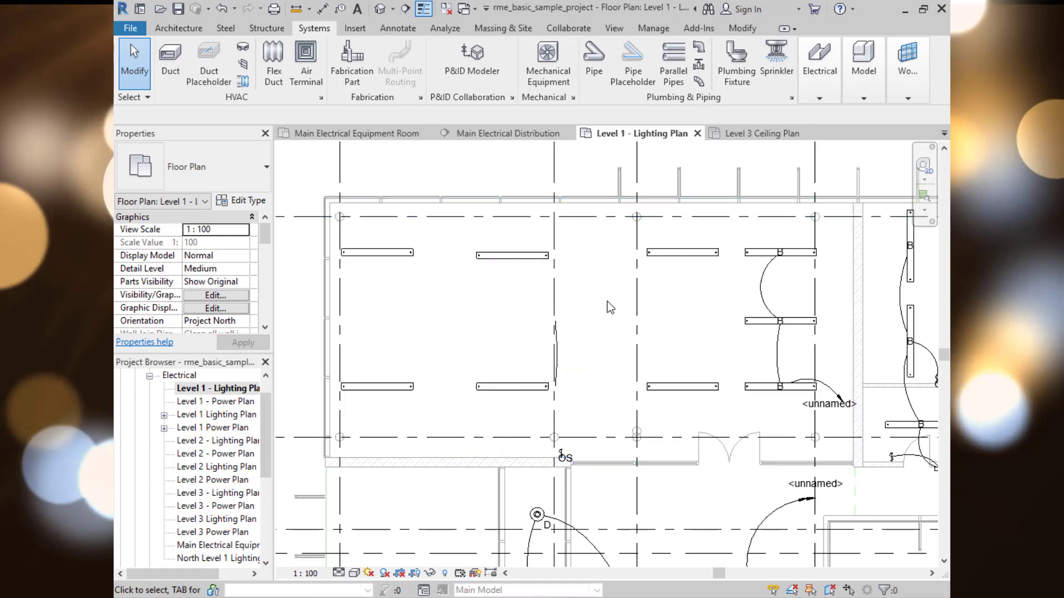
Step: Inspect the type and properties of the existing wall occupancy sensor at the room's lower wall
{"action": "left_click", "coordinate": [816, 92]}
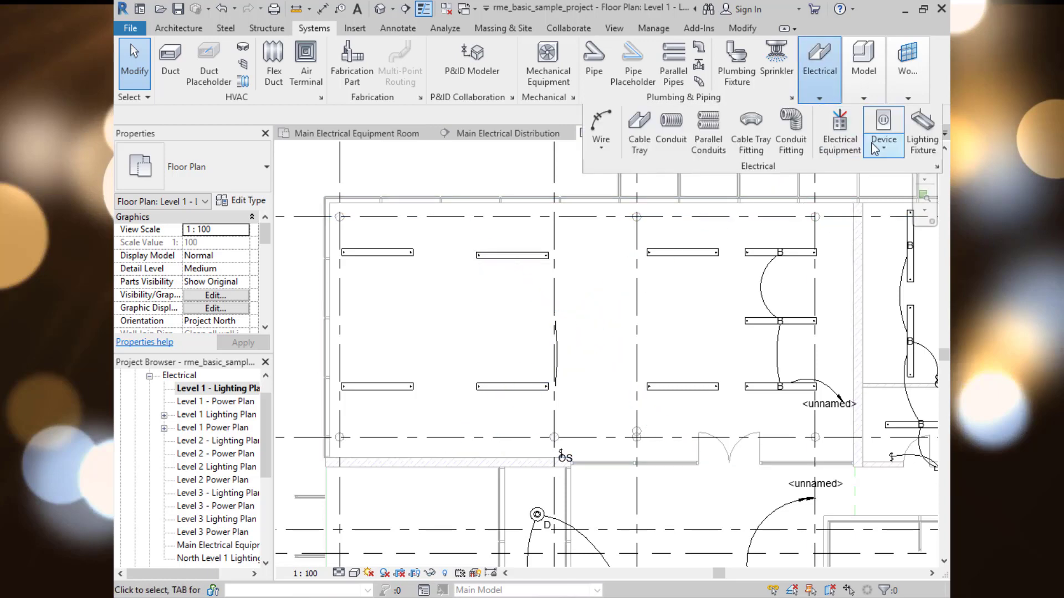
{"action": "scroll", "coordinate": [568, 461], "scroll_direction": "up", "scroll_amount": 3}
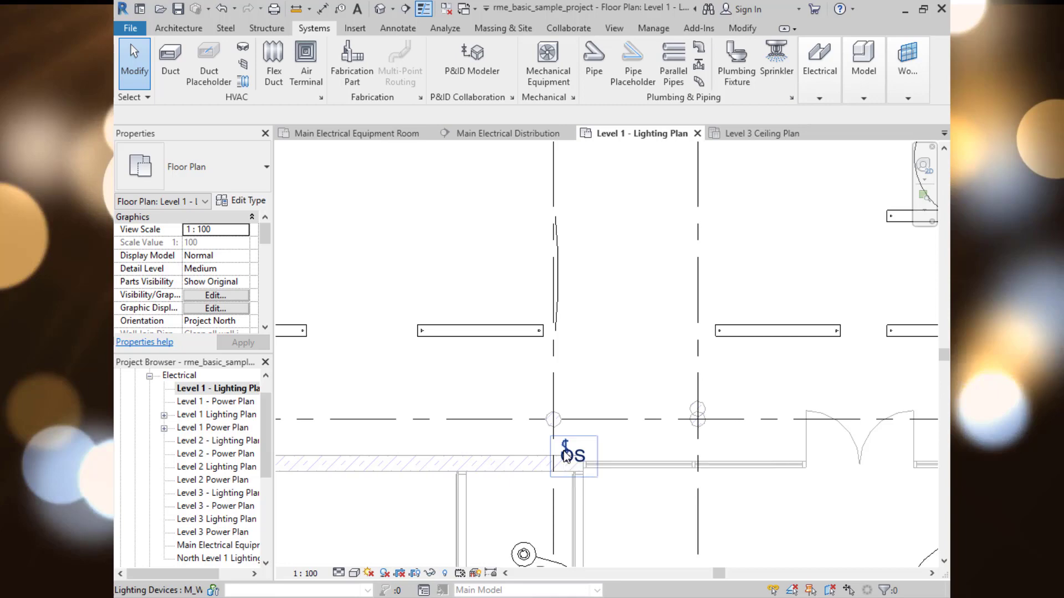
{"action": "left_click", "coordinate": [566, 456]}
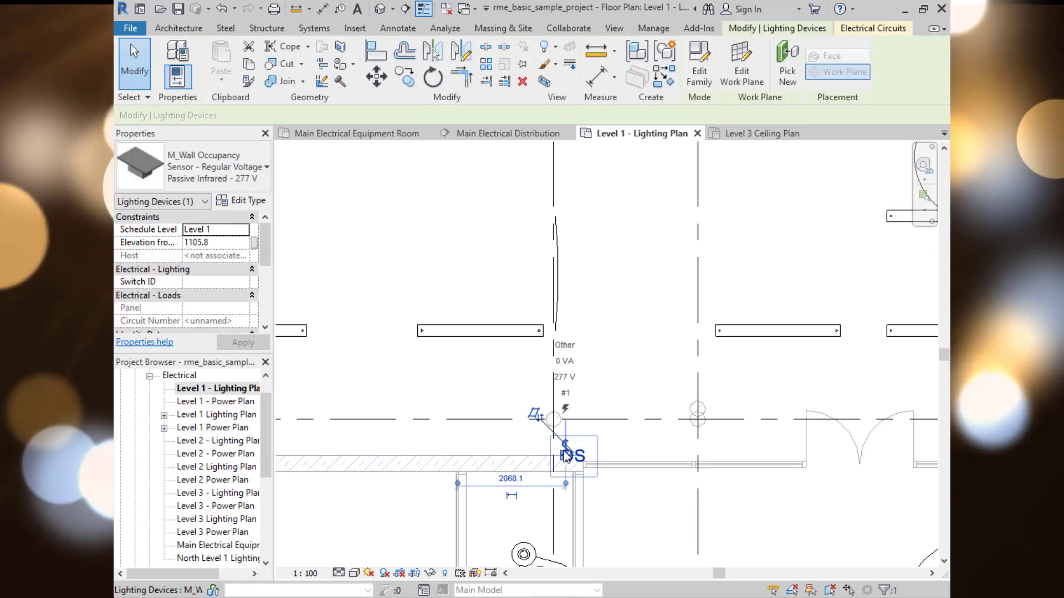
{"action": "left_click", "coordinate": [613, 378]}
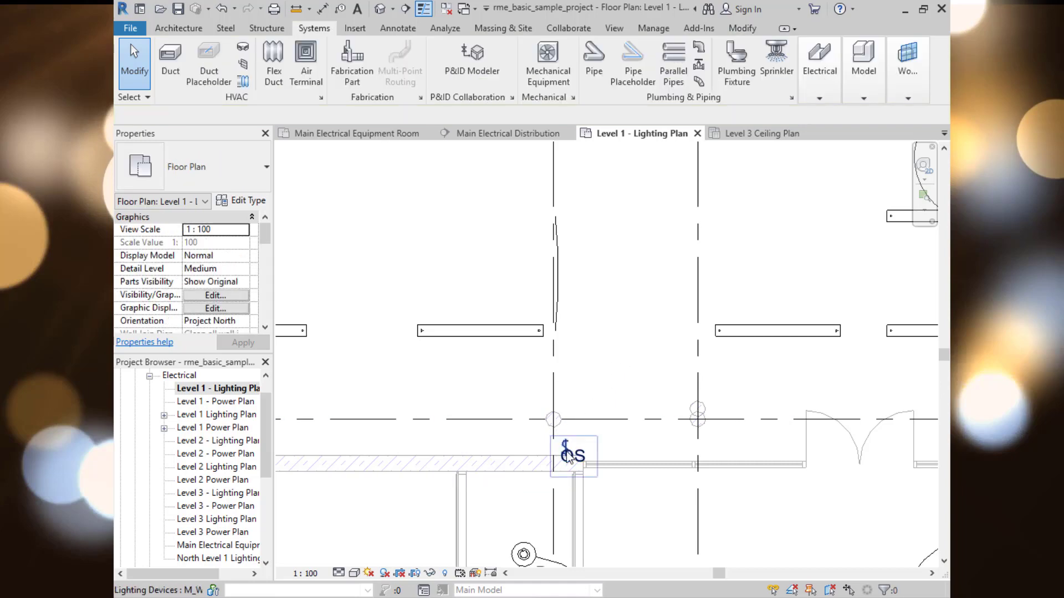
{"action": "left_click", "coordinate": [829, 96]}
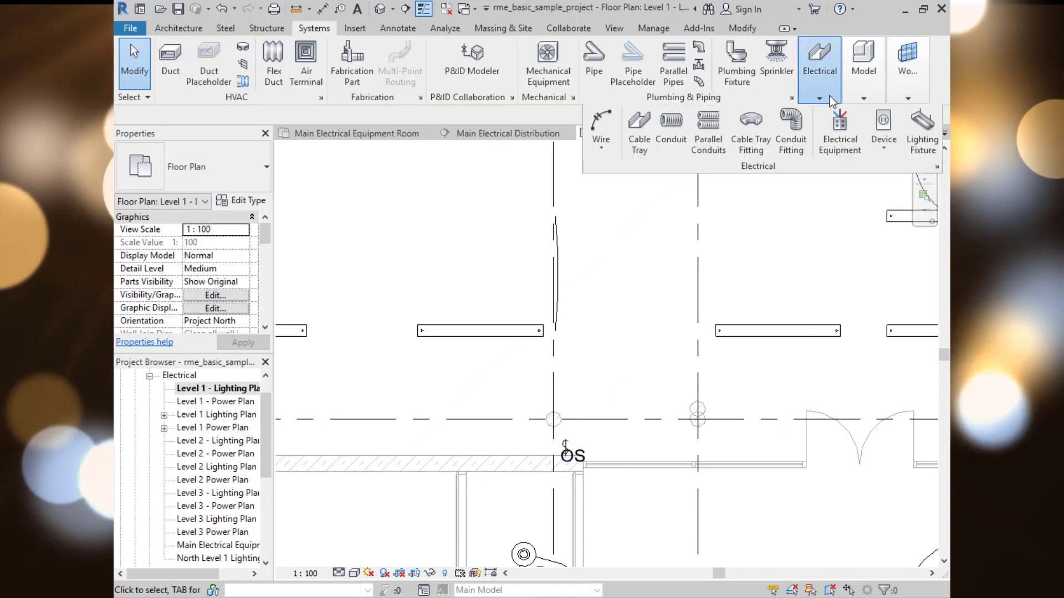
{"action": "left_click", "coordinate": [883, 148]}
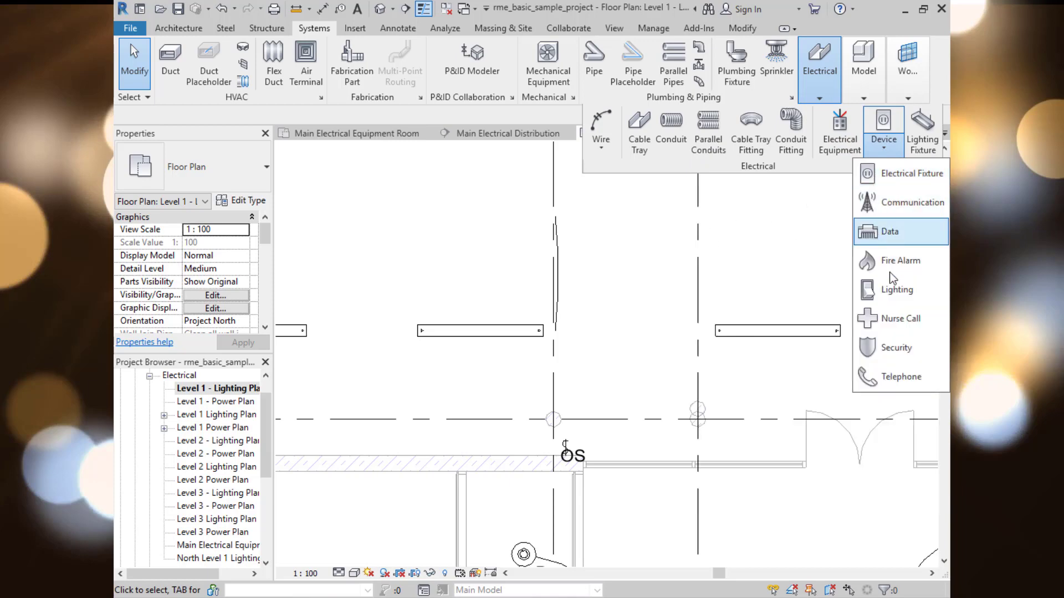
{"action": "left_click", "coordinate": [688, 286]}
{"action": "left_click", "coordinate": [612, 342]}
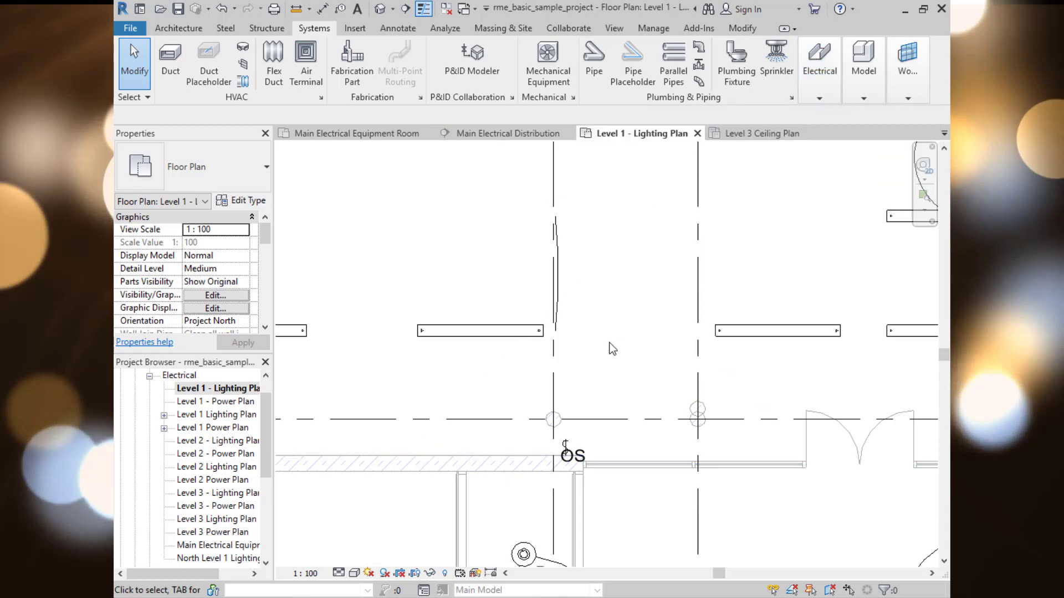
Step: Change the large room's upper-left fixture to type M_Pendant Light - Disk 100W - 277V and create a switch system for it
{"action": "scroll", "coordinate": [553, 348], "scroll_direction": "down", "scroll_amount": 4}
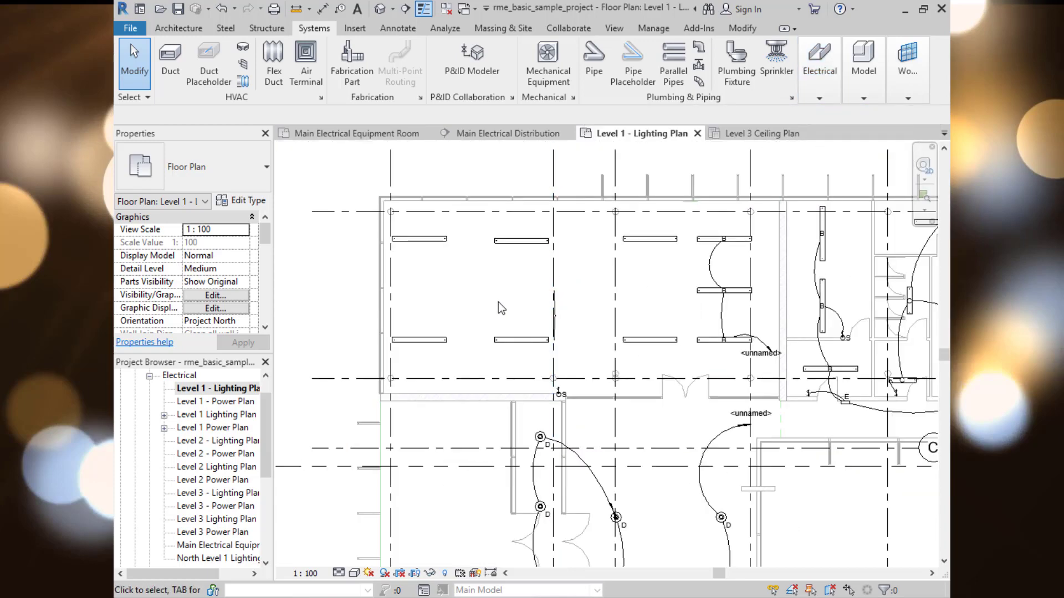
{"action": "left_click", "coordinate": [431, 243]}
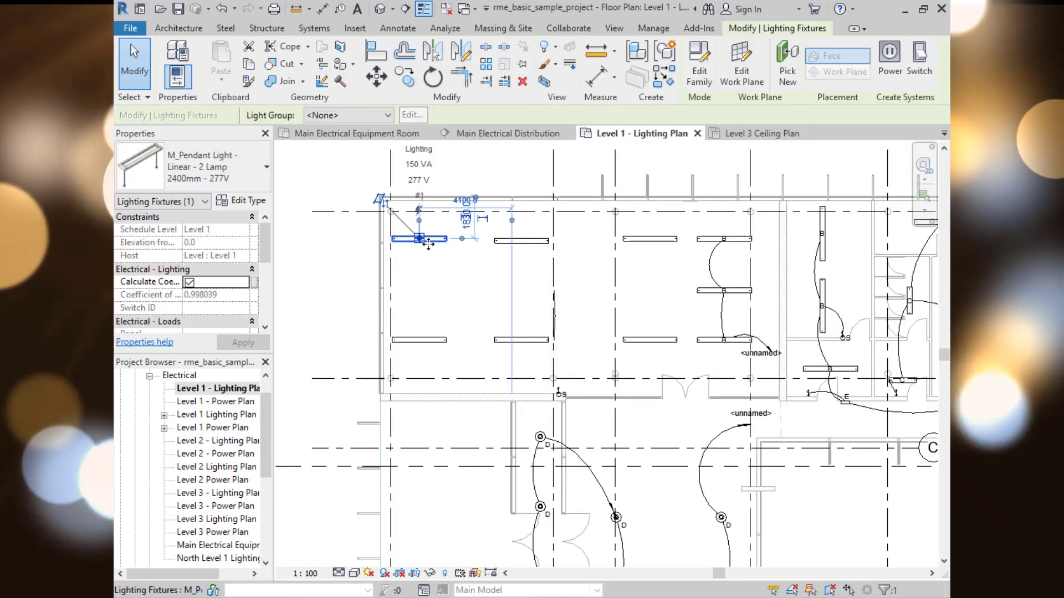
{"action": "left_click", "coordinate": [188, 163]}
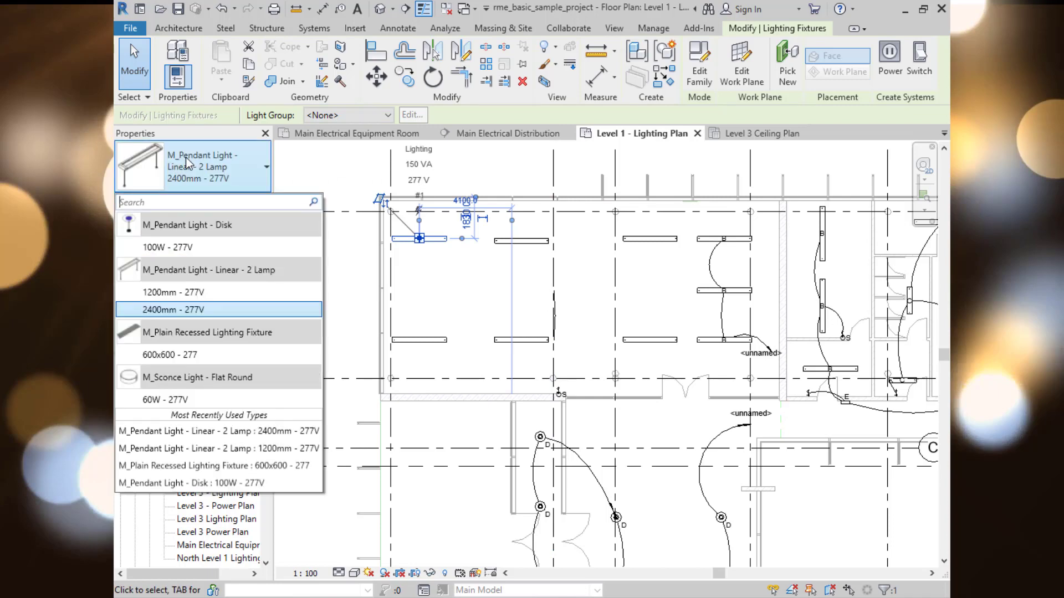
{"action": "left_click", "coordinate": [176, 247]}
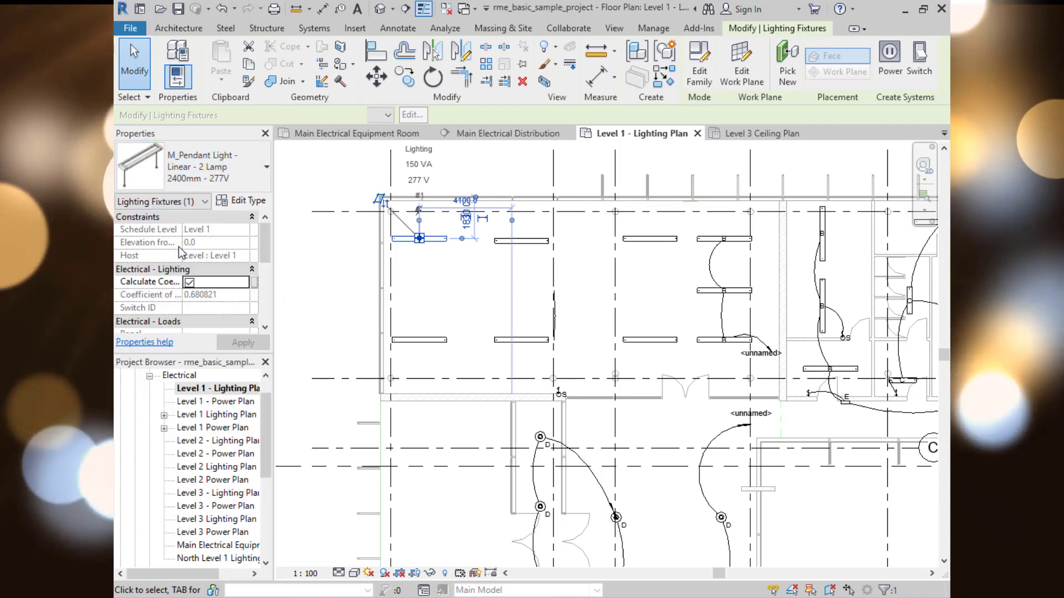
{"action": "left_click", "coordinate": [451, 277]}
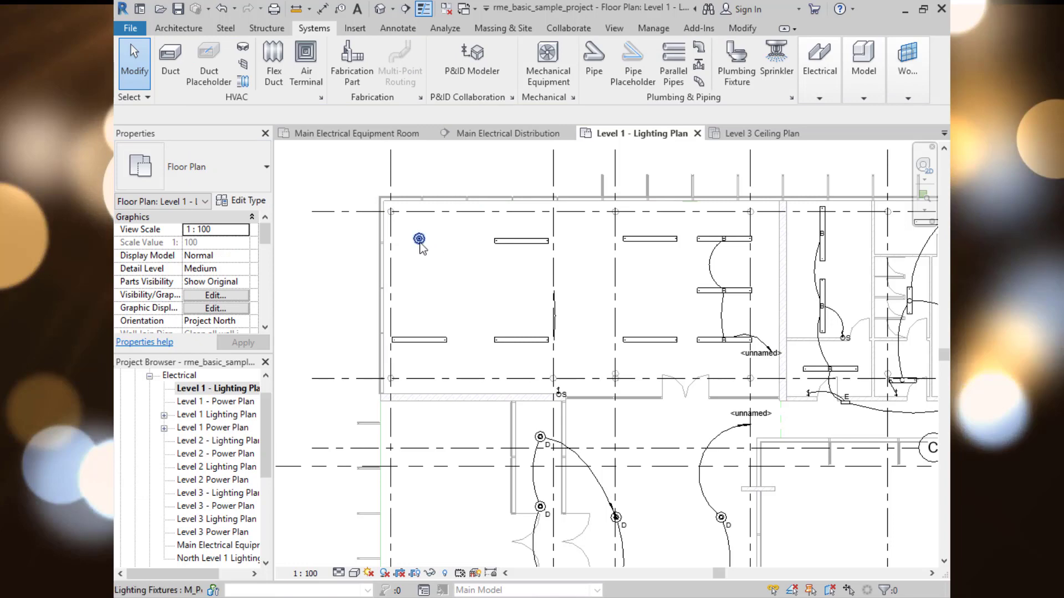
{"action": "left_click", "coordinate": [420, 239]}
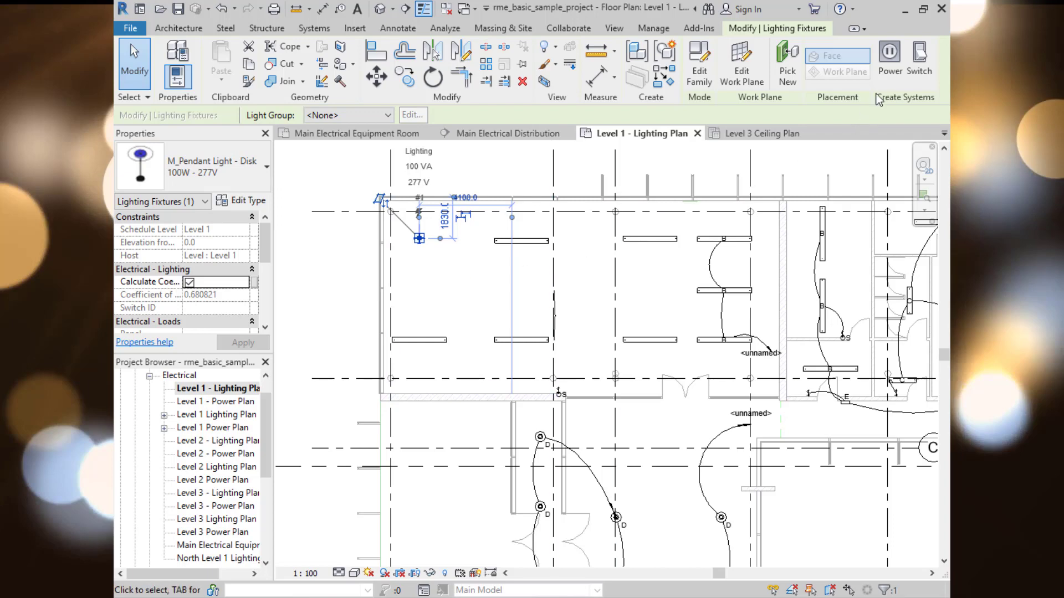
{"action": "left_click", "coordinate": [921, 71]}
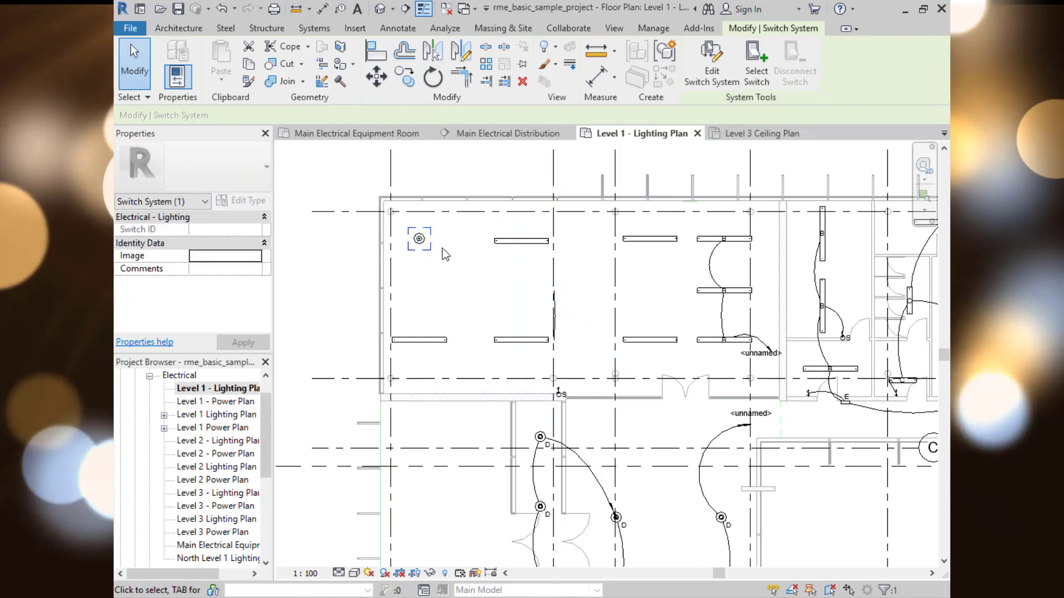
Step: Inspect the electrical circuit options of the wall occupancy sensor at the room's lower wall
{"action": "left_click", "coordinate": [559, 393]}
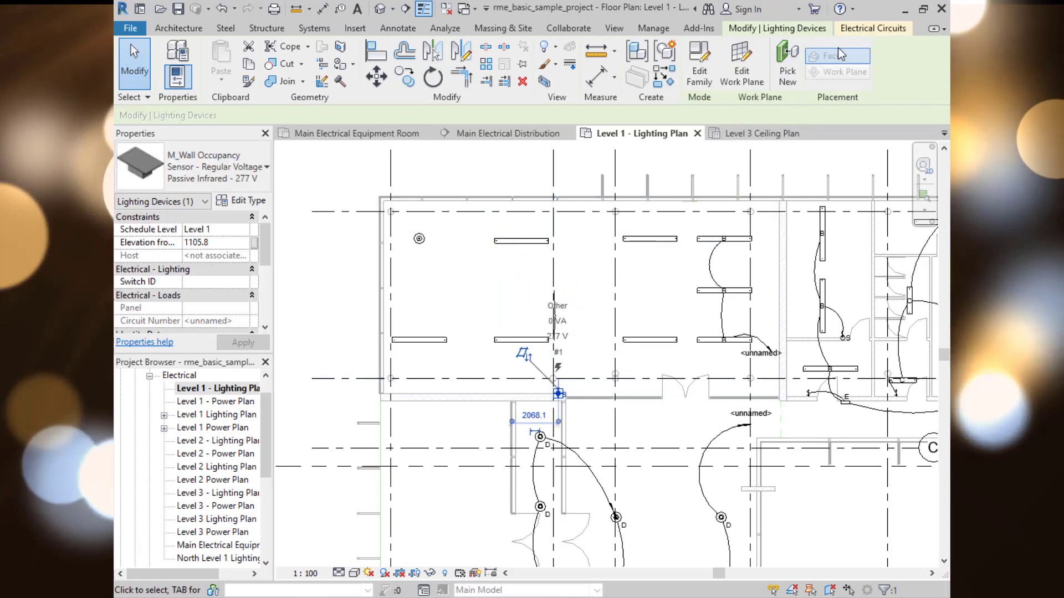
{"action": "left_click", "coordinate": [850, 32]}
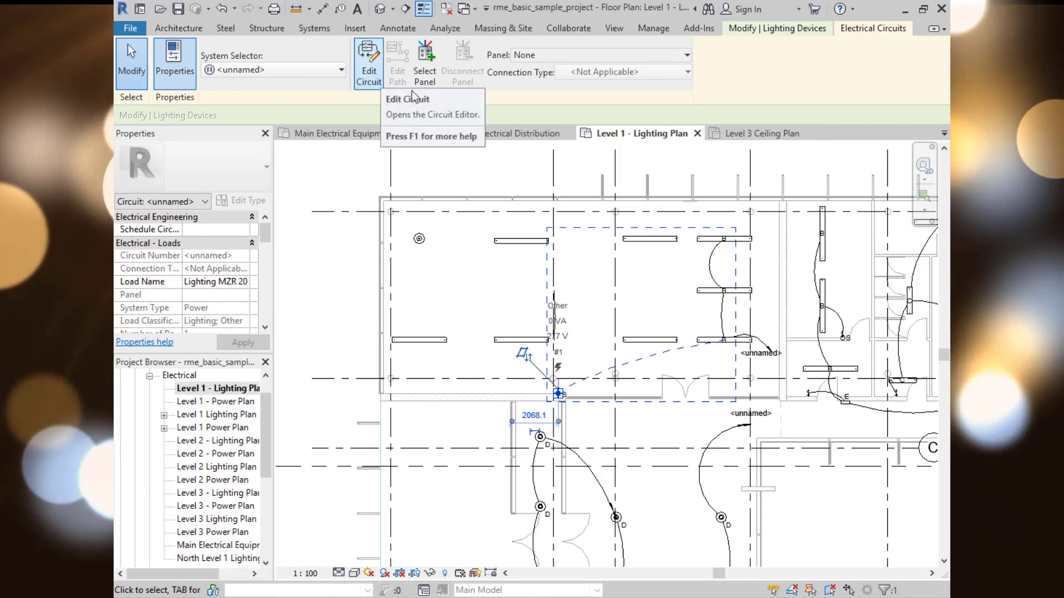
{"action": "left_click", "coordinate": [456, 283]}
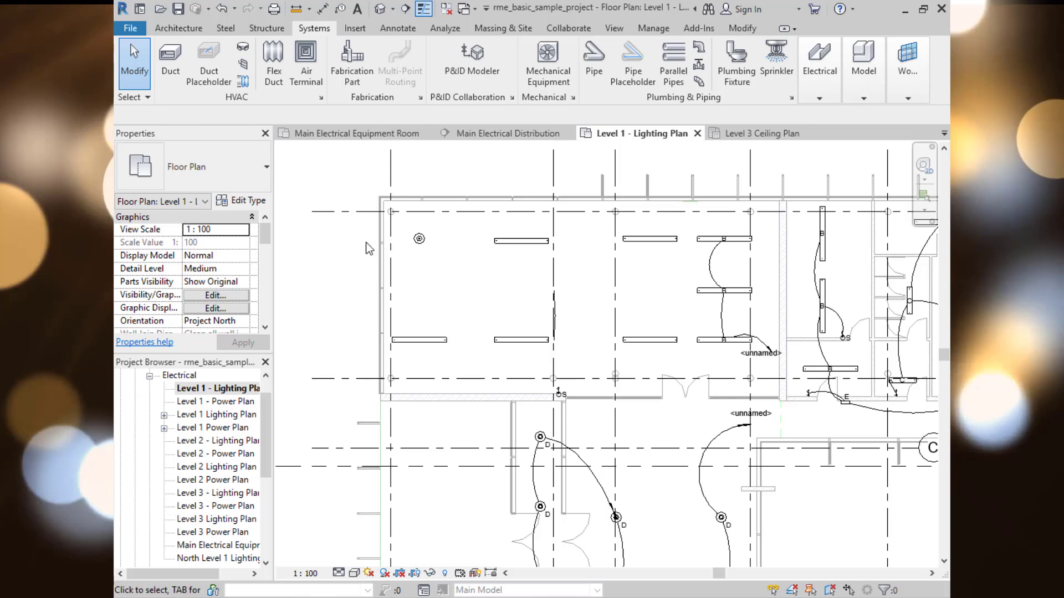
Step: Try type M_Plain Recessed Lighting Fixture 600x600 - 277 on the second fixture from the left in the upper row
{"action": "left_click", "coordinate": [513, 243]}
{"action": "left_click", "coordinate": [209, 177]}
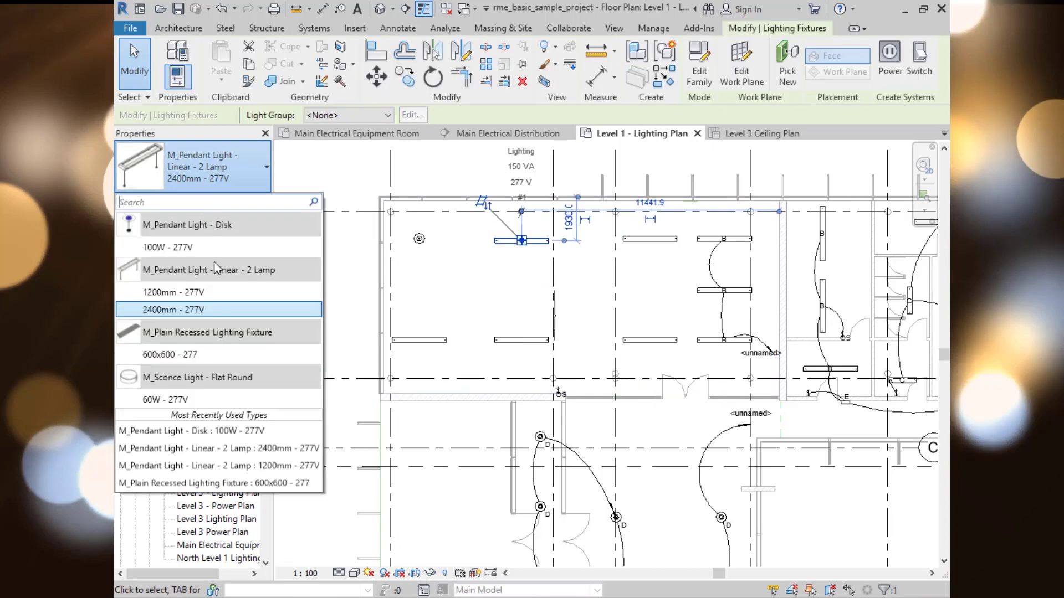
{"action": "mouse_move", "coordinate": [224, 360]}
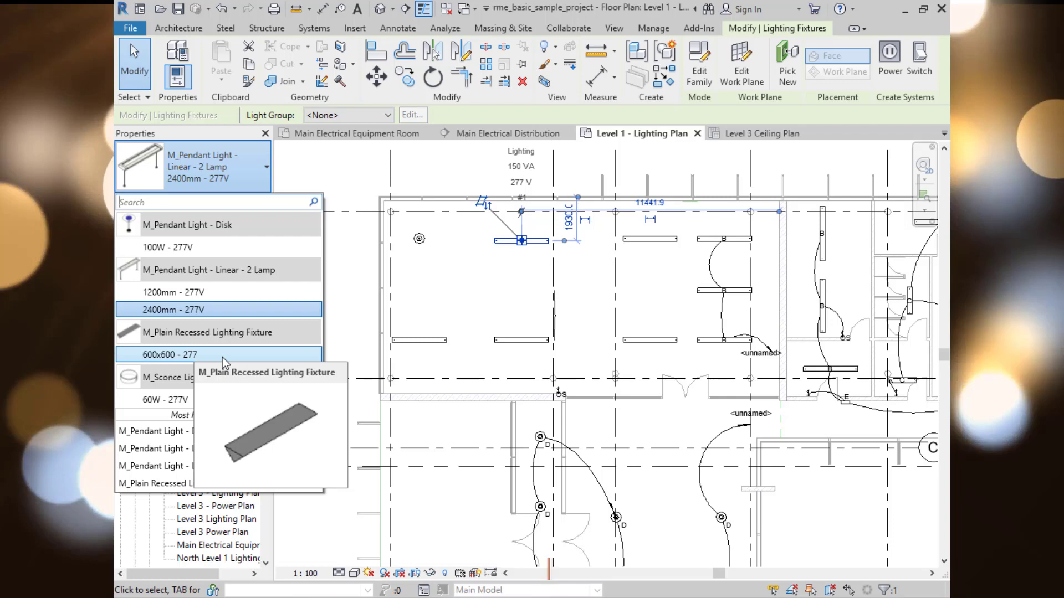
{"action": "left_click", "coordinate": [224, 355]}
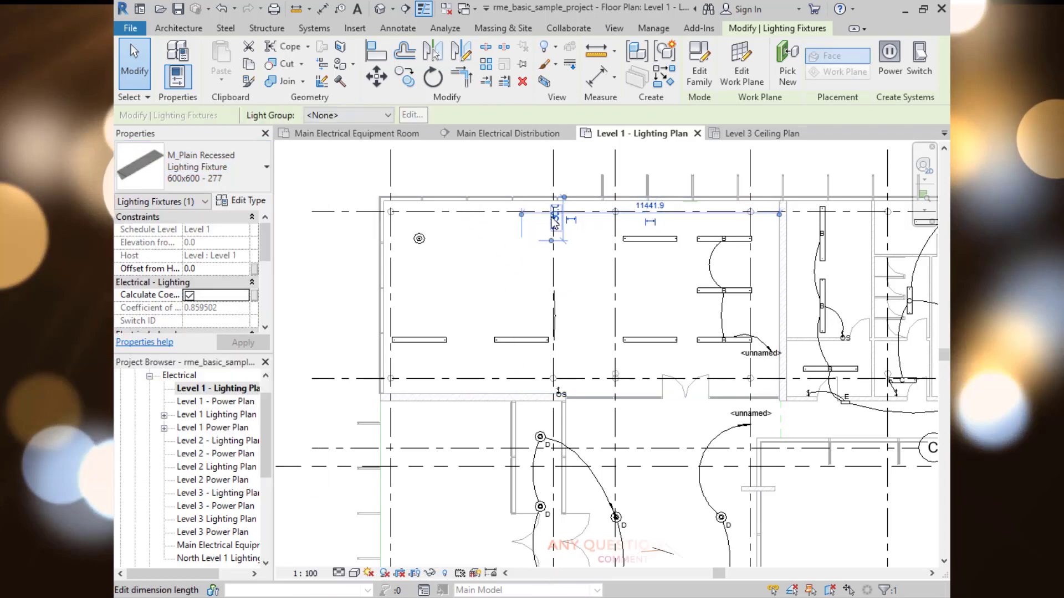
{"action": "scroll", "coordinate": [554, 223], "scroll_direction": "up", "scroll_amount": 3}
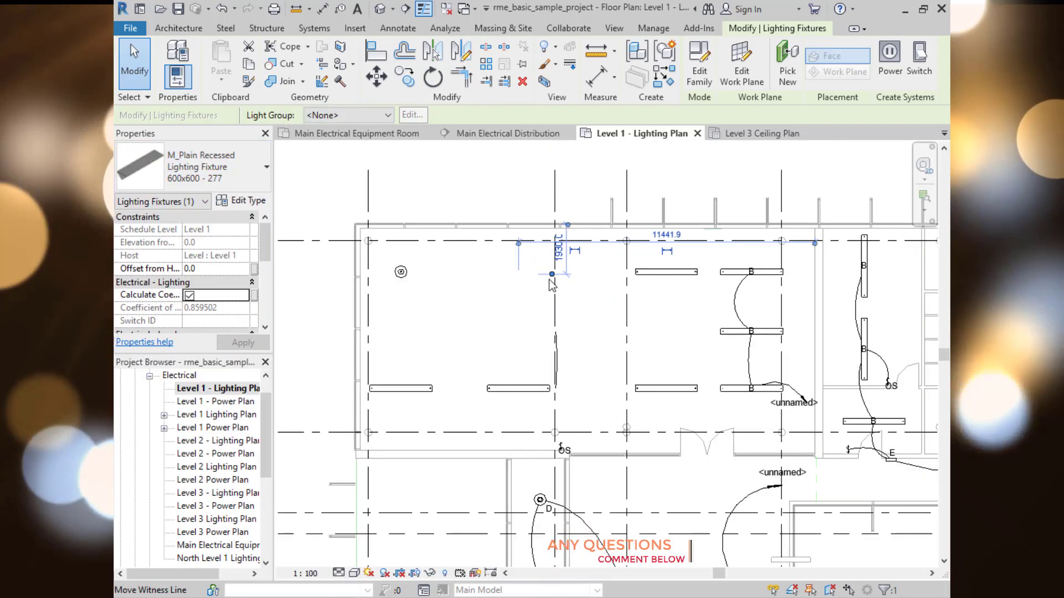
{"action": "scroll", "coordinate": [549, 280], "scroll_direction": "down", "scroll_amount": 2}
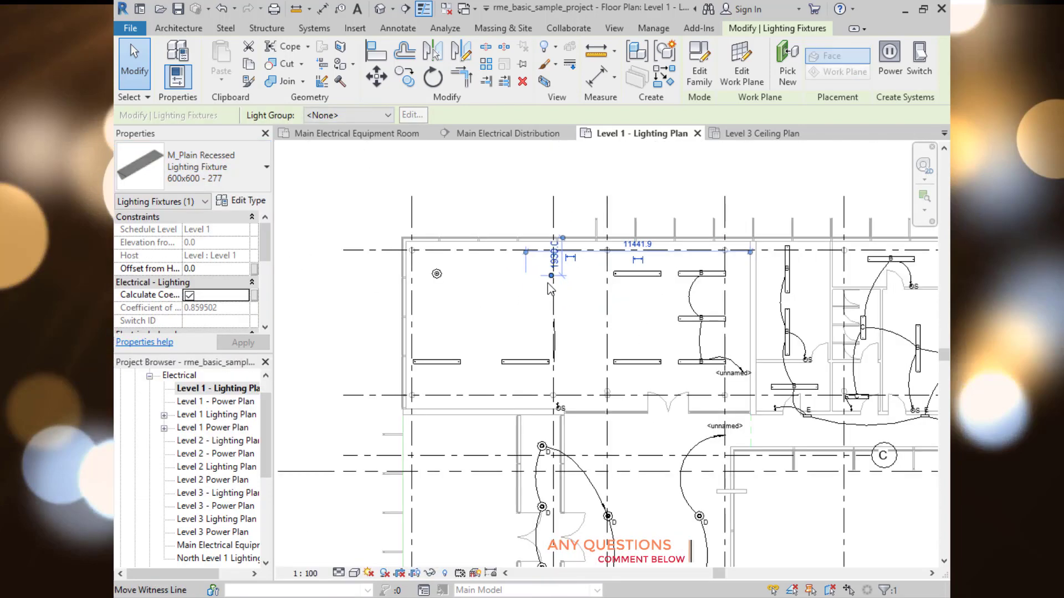
Step: Change that upper-row fixture to type M_Sconce Light - Flat Round 60W - 277V and check its symbol in the plan
{"action": "left_click", "coordinate": [218, 170]}
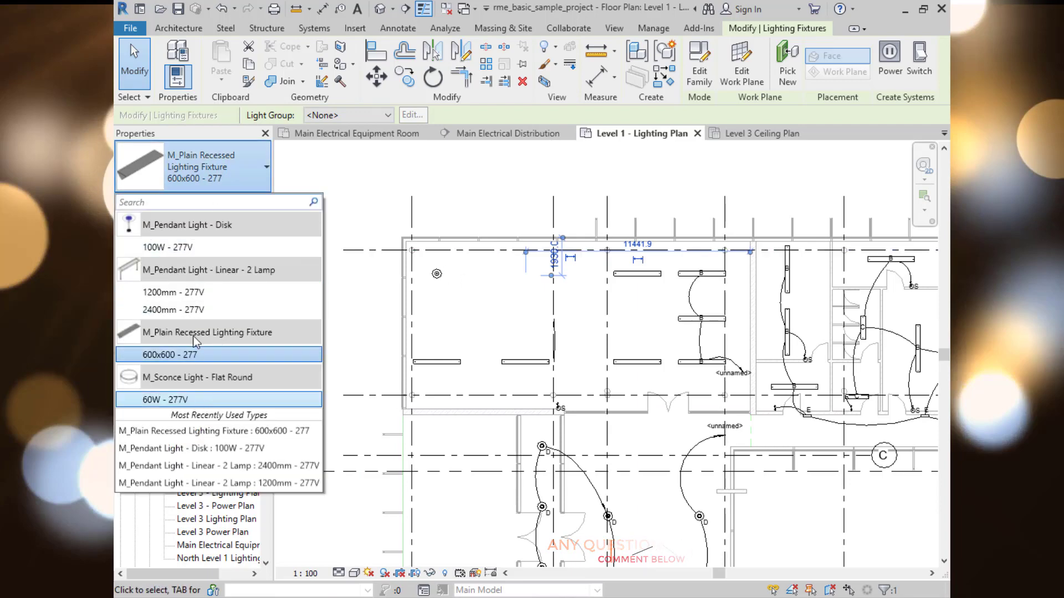
{"action": "left_click", "coordinate": [179, 396]}
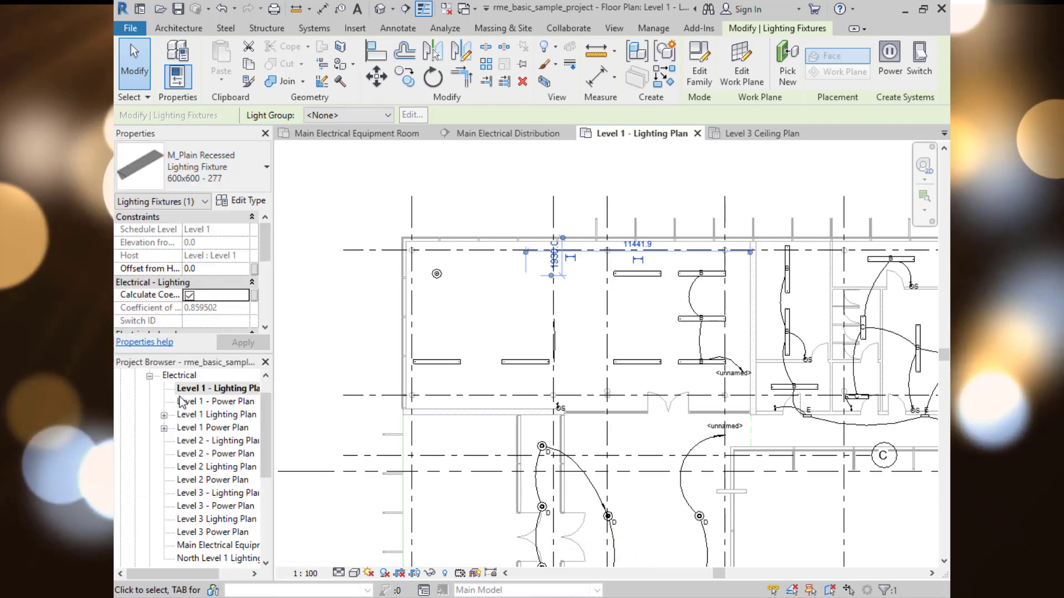
{"action": "left_click", "coordinate": [482, 303]}
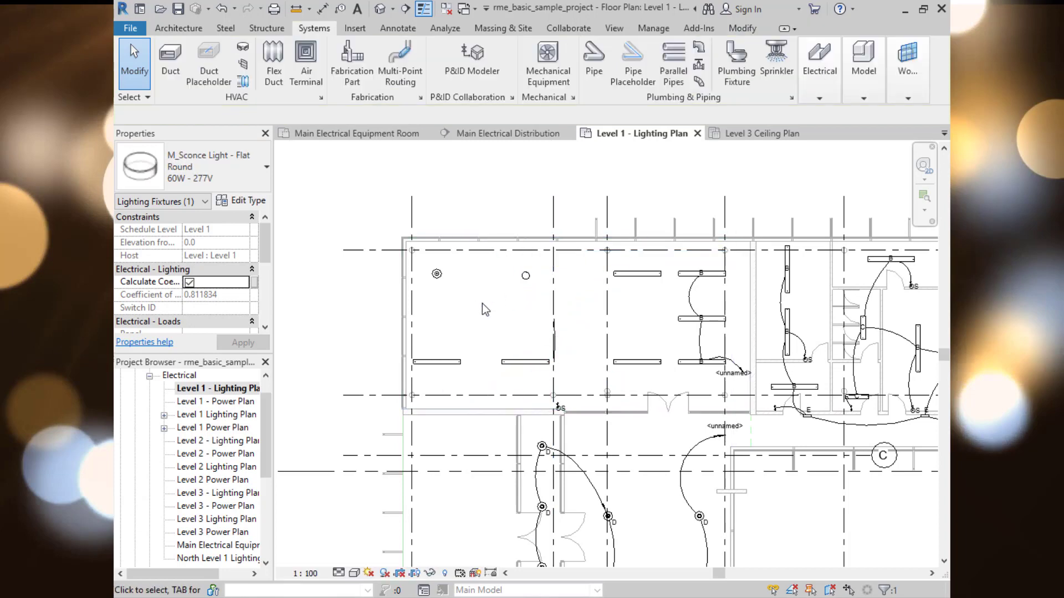
{"action": "left_click", "coordinate": [525, 276]}
{"action": "scroll", "coordinate": [531, 277], "scroll_direction": "up", "scroll_amount": 5}
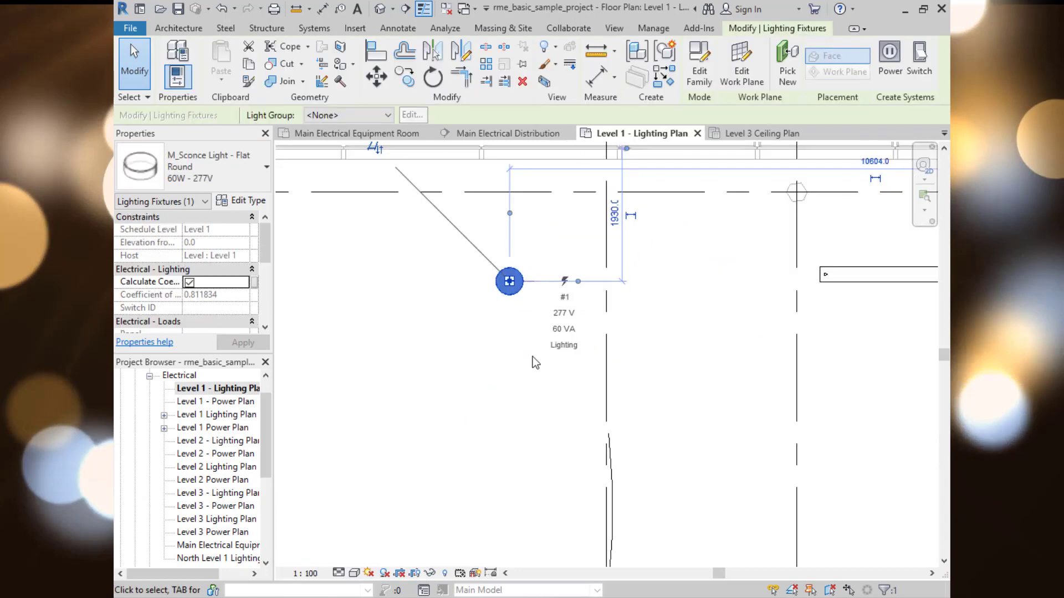
{"action": "left_click", "coordinate": [527, 331]}
{"action": "scroll", "coordinate": [551, 305], "scroll_direction": "down", "scroll_amount": 5}
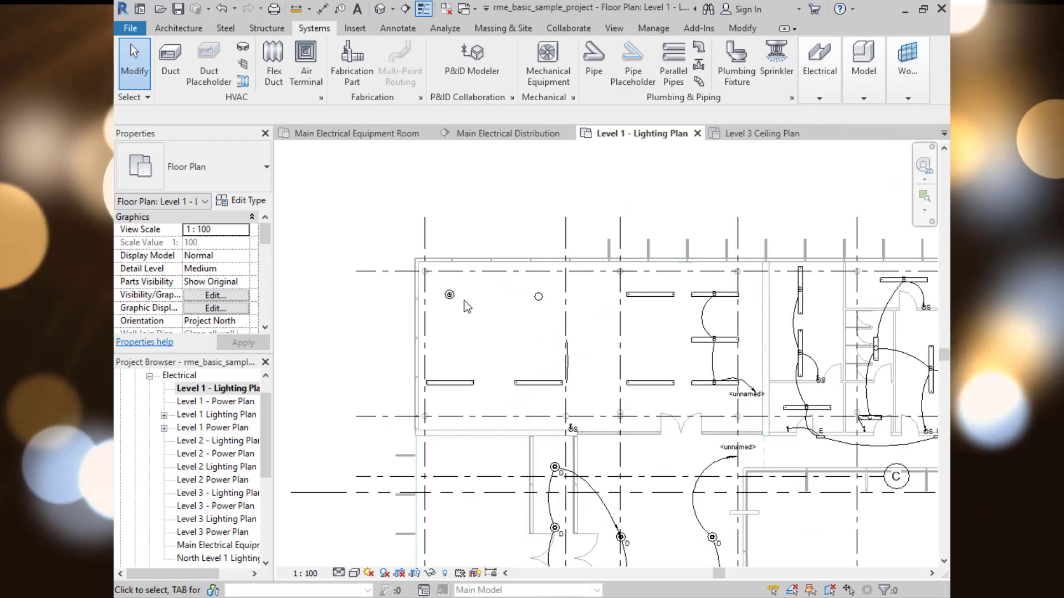
Step: Place an M_Pendant Light - Linear - 2 Lamp 2400mm - 277V on the vertical face of the room's top wall, near its left end
{"action": "mouse_move", "coordinate": [819, 70]}
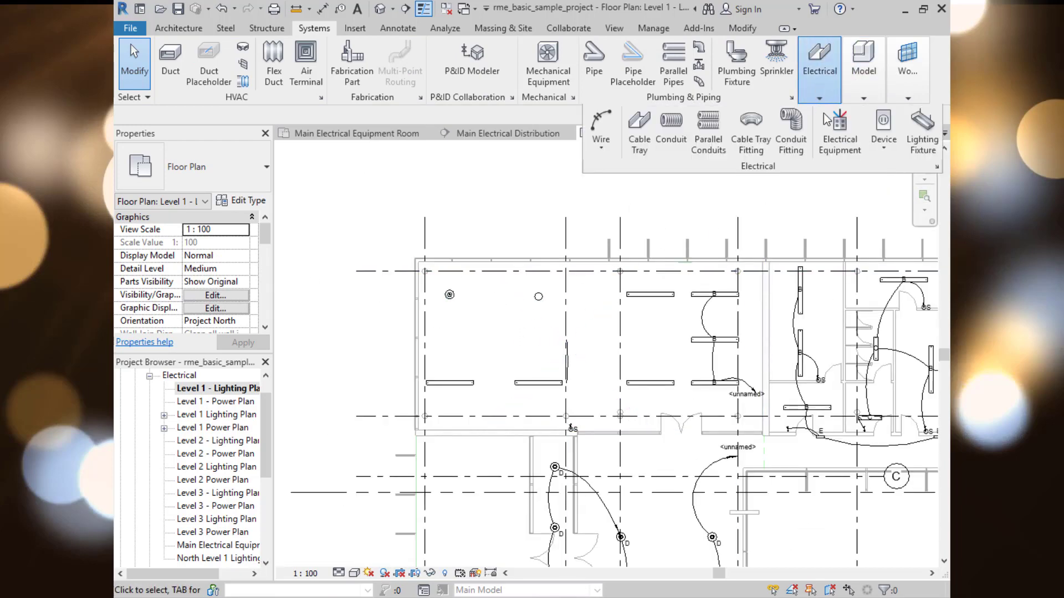
{"action": "left_click", "coordinate": [922, 135]}
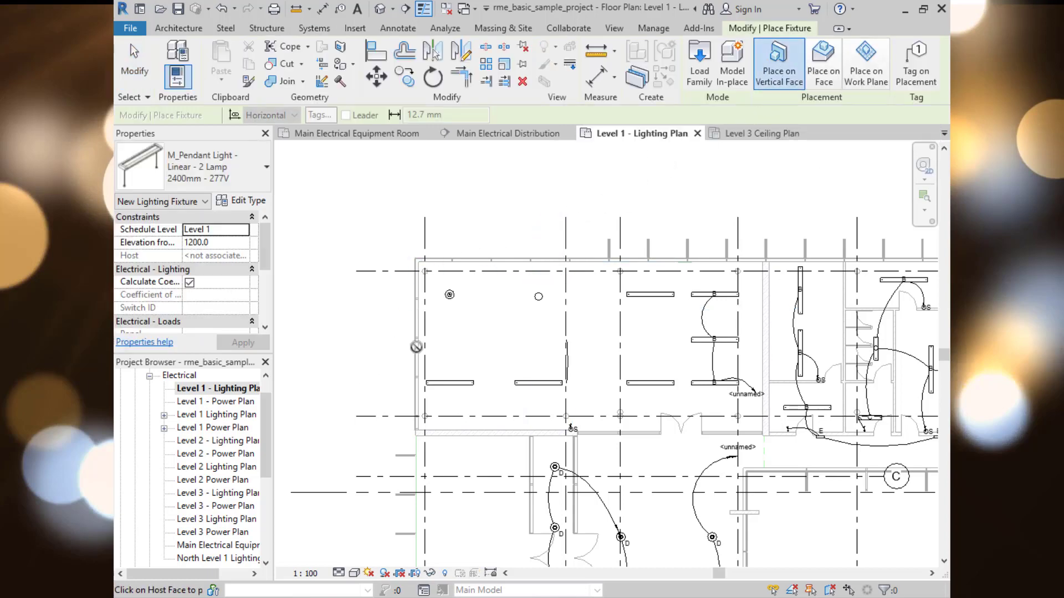
{"action": "scroll", "coordinate": [475, 271], "scroll_direction": "up", "scroll_amount": 4}
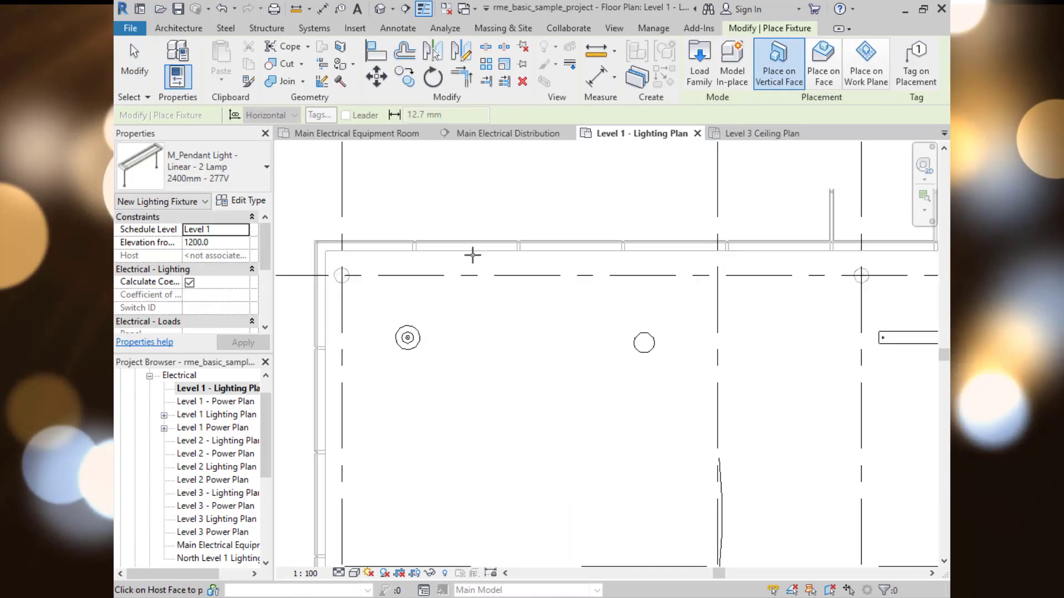
{"action": "left_click", "coordinate": [473, 258]}
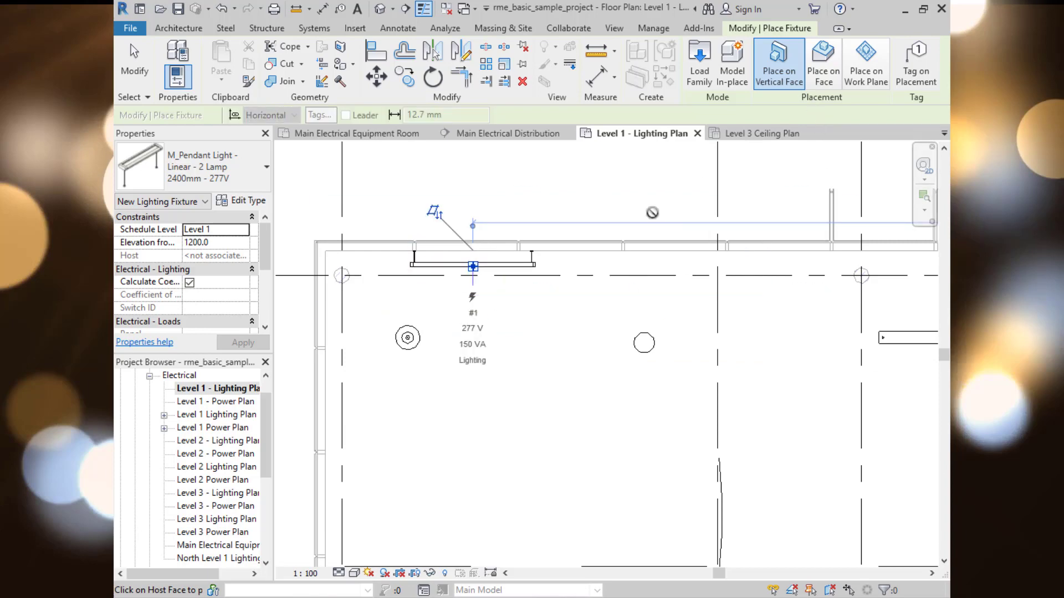
Step: Place an M_Pendant Light - Disk 100W - 277V on the top wall's vertical face, above the round sconce fixture
{"action": "left_click", "coordinate": [194, 166]}
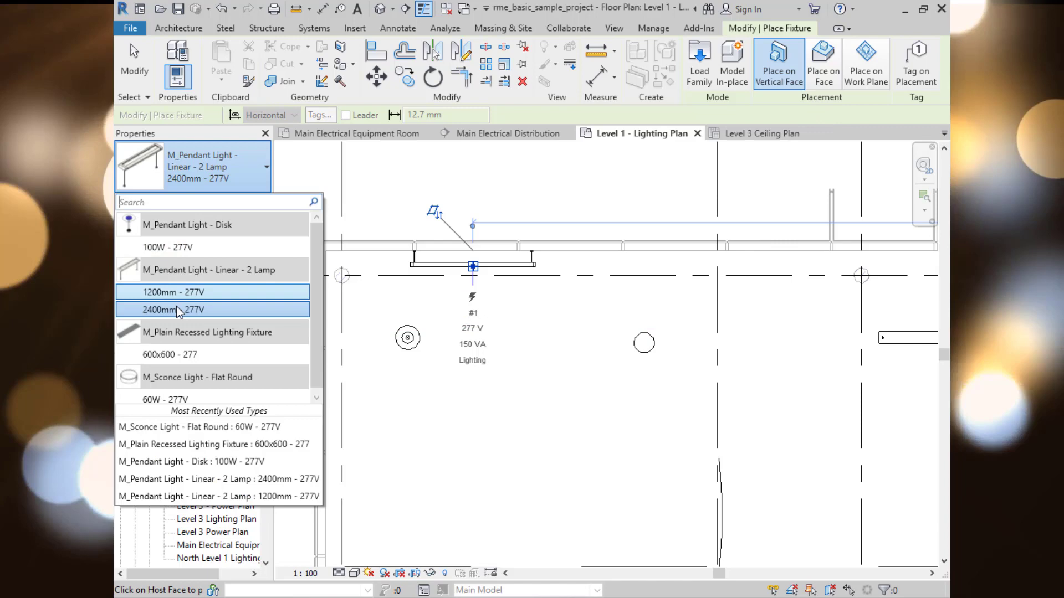
{"action": "left_click", "coordinate": [191, 255]}
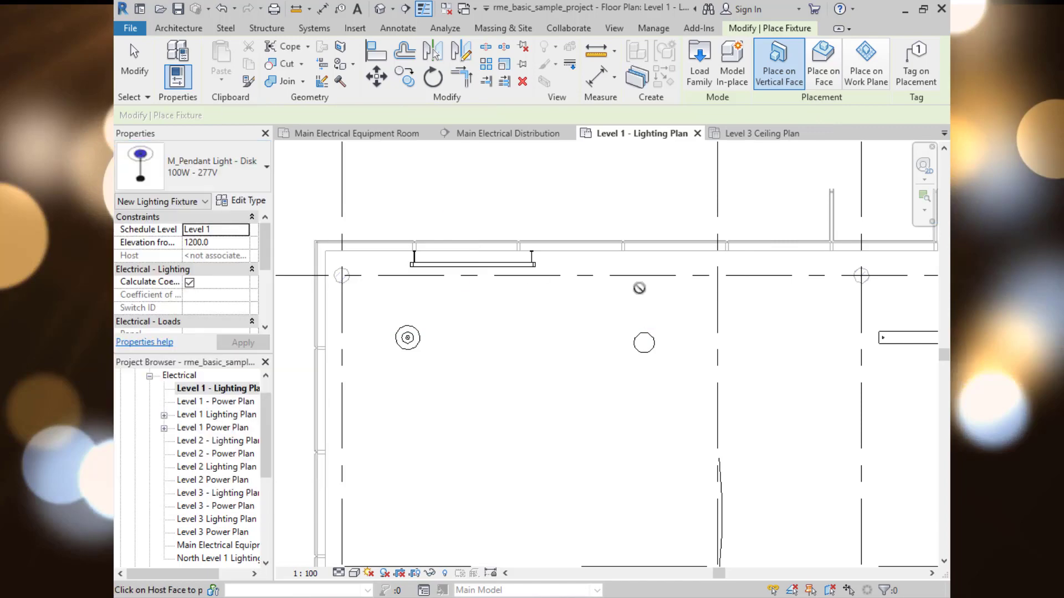
{"action": "left_click", "coordinate": [640, 254]}
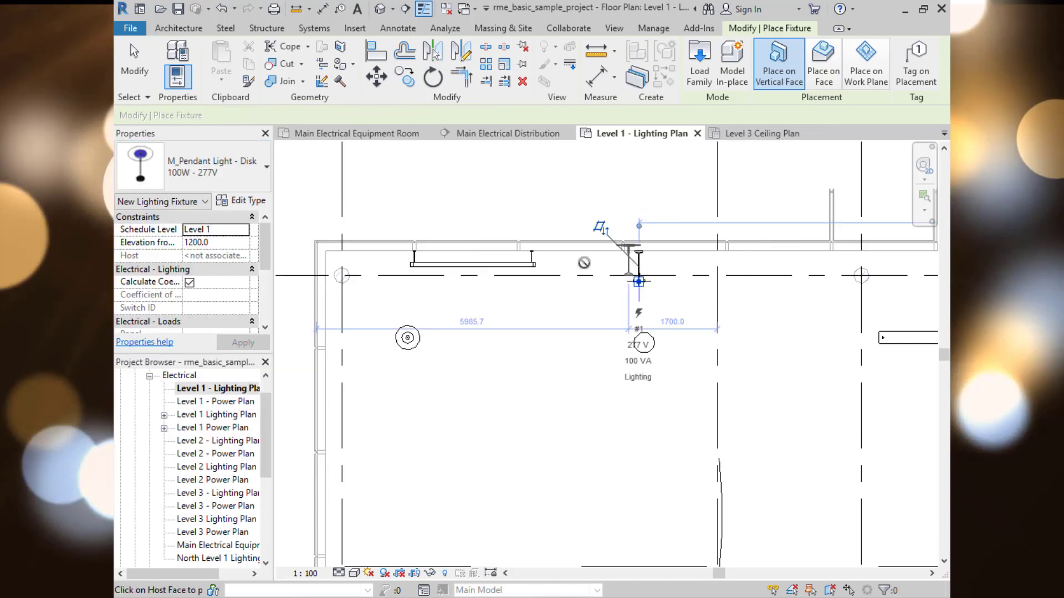
{"action": "scroll", "coordinate": [639, 232], "scroll_direction": "up", "scroll_amount": 5}
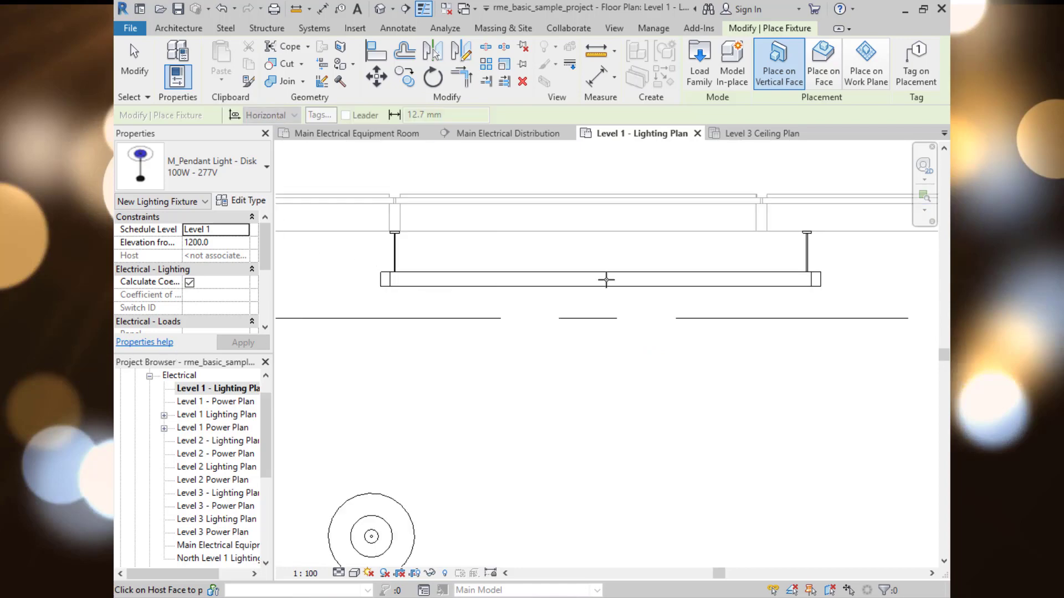
{"action": "scroll", "coordinate": [461, 286], "scroll_direction": "down", "scroll_amount": 6}
{"action": "scroll", "coordinate": [719, 284], "scroll_direction": "up", "scroll_amount": 3}
{"action": "scroll", "coordinate": [718, 284], "scroll_direction": "up", "scroll_amount": 2}
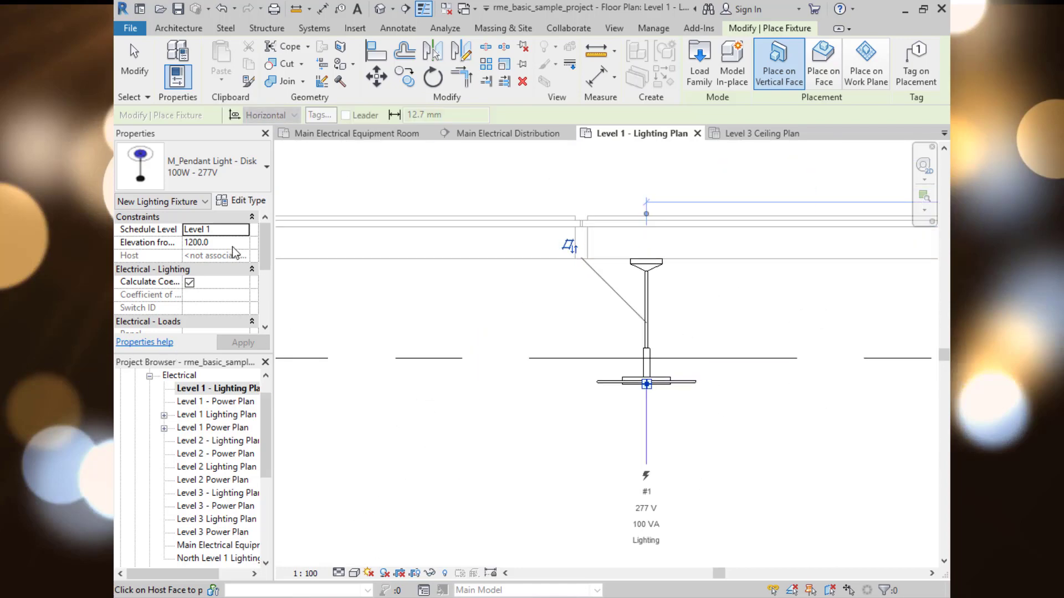
Step: Place an M_Plain Recessed Lighting Fixture 600x600 - 277 on the top wall's vertical face, in the bay beside the disk pendant
{"action": "left_click", "coordinate": [188, 166]}
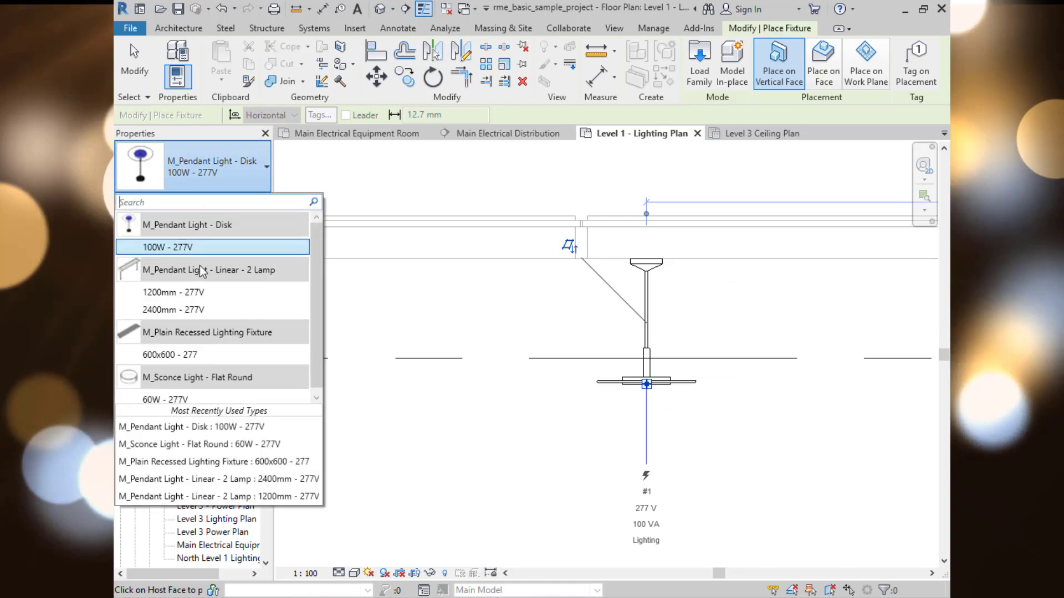
{"action": "left_click", "coordinate": [199, 354]}
{"action": "scroll", "coordinate": [465, 335], "scroll_direction": "down", "scroll_amount": 3}
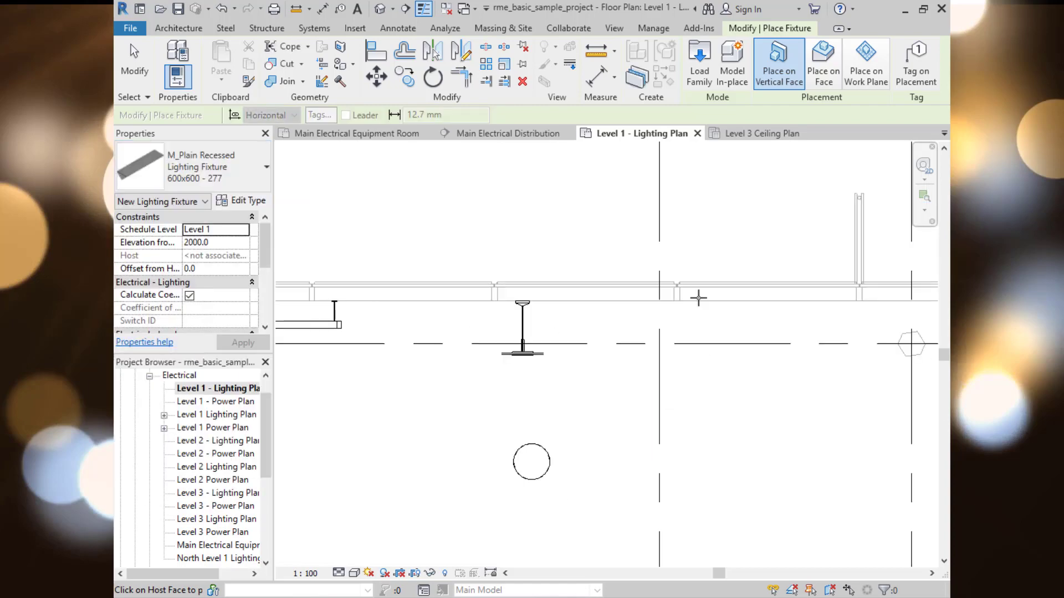
{"action": "scroll", "coordinate": [623, 302], "scroll_direction": "up", "scroll_amount": 2}
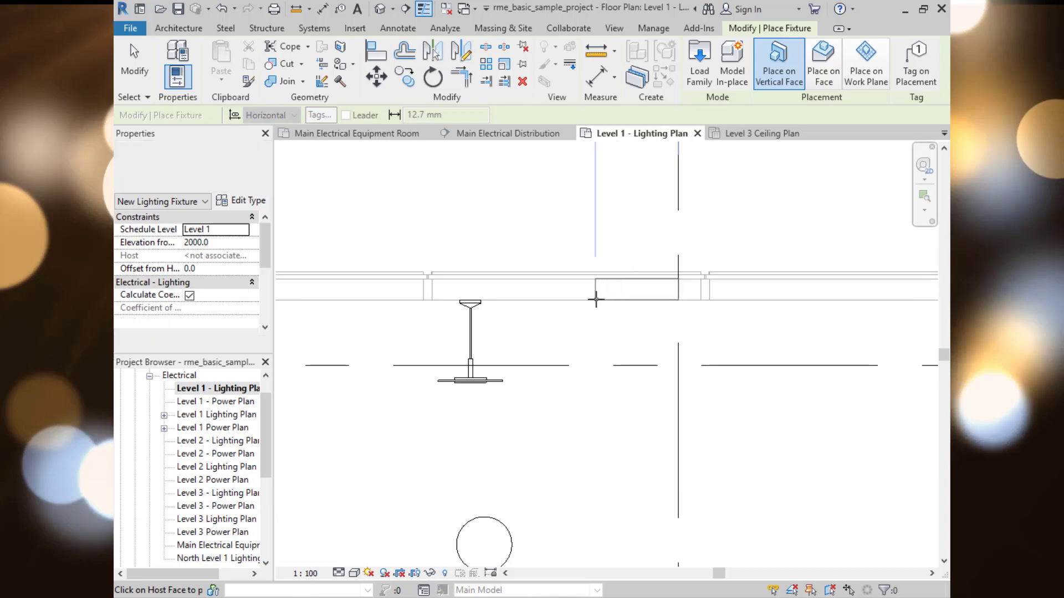
{"action": "left_click", "coordinate": [596, 300]}
{"action": "scroll", "coordinate": [610, 294], "scroll_direction": "down", "scroll_amount": 2}
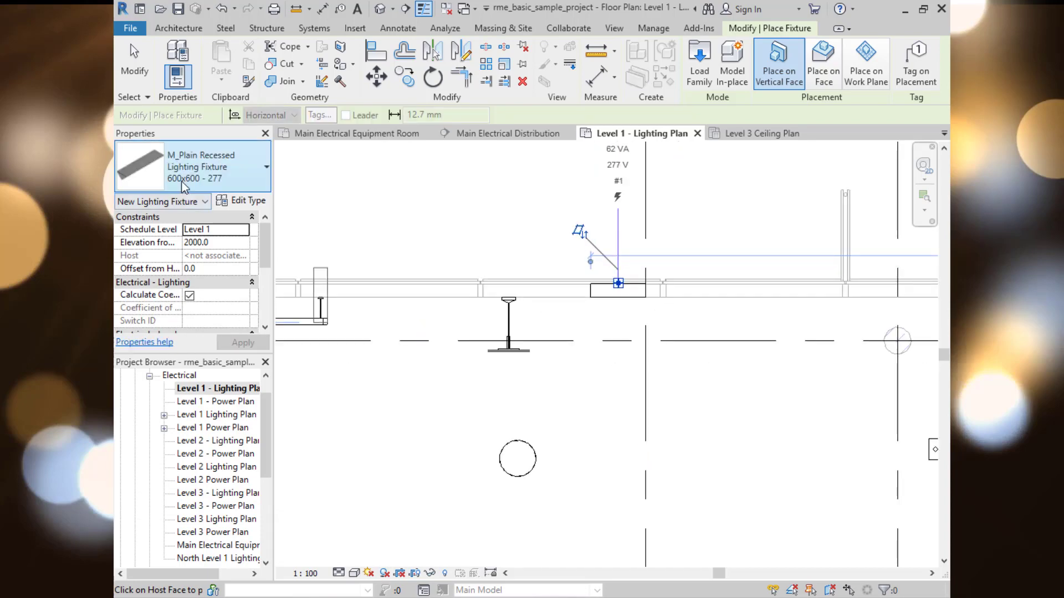
Step: Place an M_Sconce Light - Flat Round 60W - 277V on the top wall's vertical face beyond the recessed fixture, and end fixture placement
{"action": "left_click", "coordinate": [191, 166]}
{"action": "left_click", "coordinate": [186, 399]}
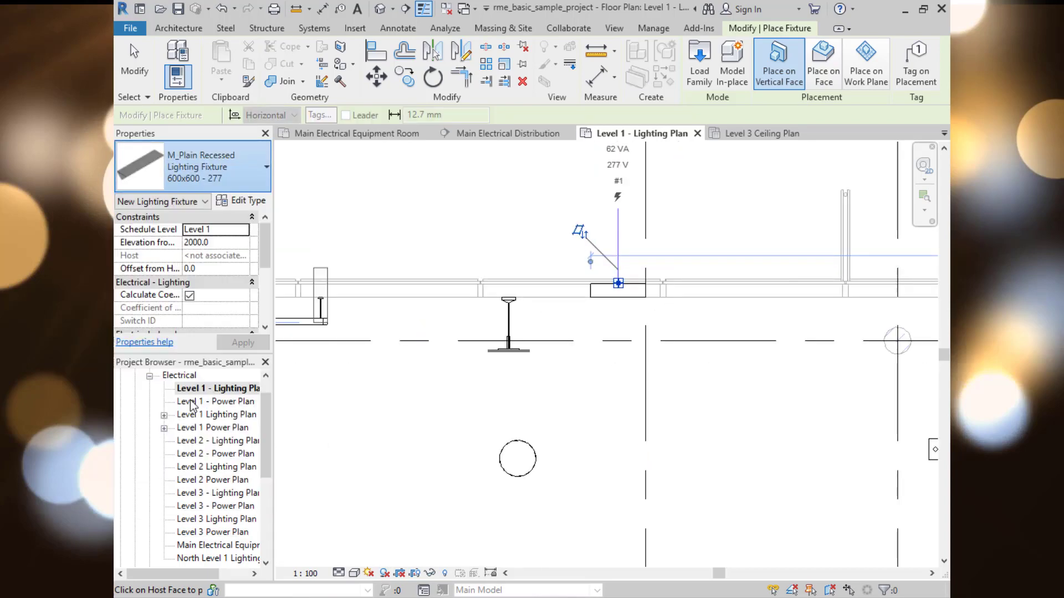
{"action": "scroll", "coordinate": [471, 340], "scroll_direction": "down", "scroll_amount": 5}
{"action": "scroll", "coordinate": [654, 330], "scroll_direction": "up", "scroll_amount": 4}
{"action": "scroll", "coordinate": [574, 312], "scroll_direction": "up", "scroll_amount": 4}
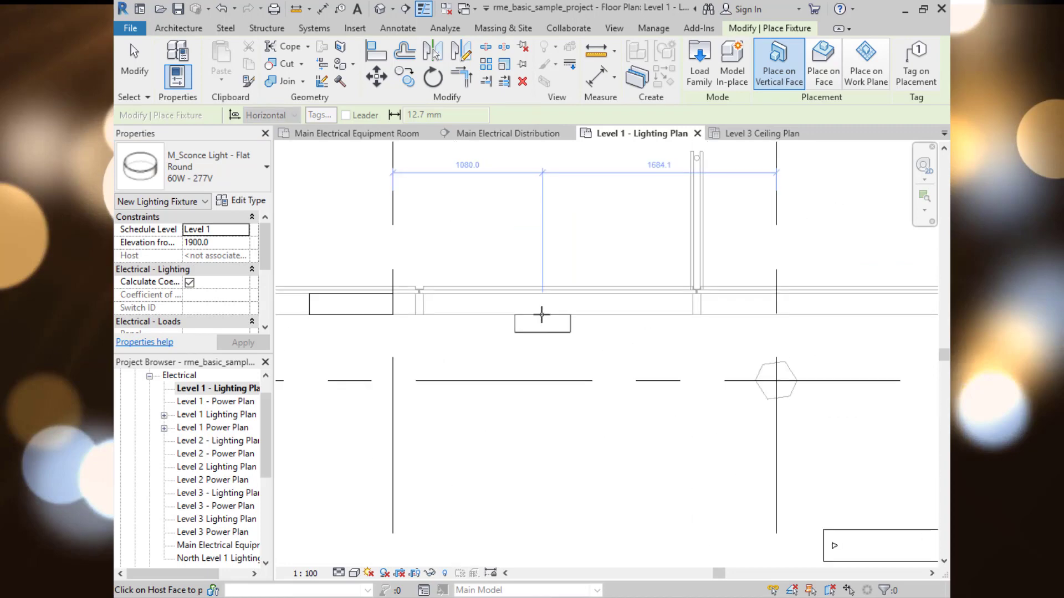
{"action": "left_click", "coordinate": [571, 329]}
{"action": "right_click", "coordinate": [606, 336]}
{"action": "left_click", "coordinate": [641, 350]}
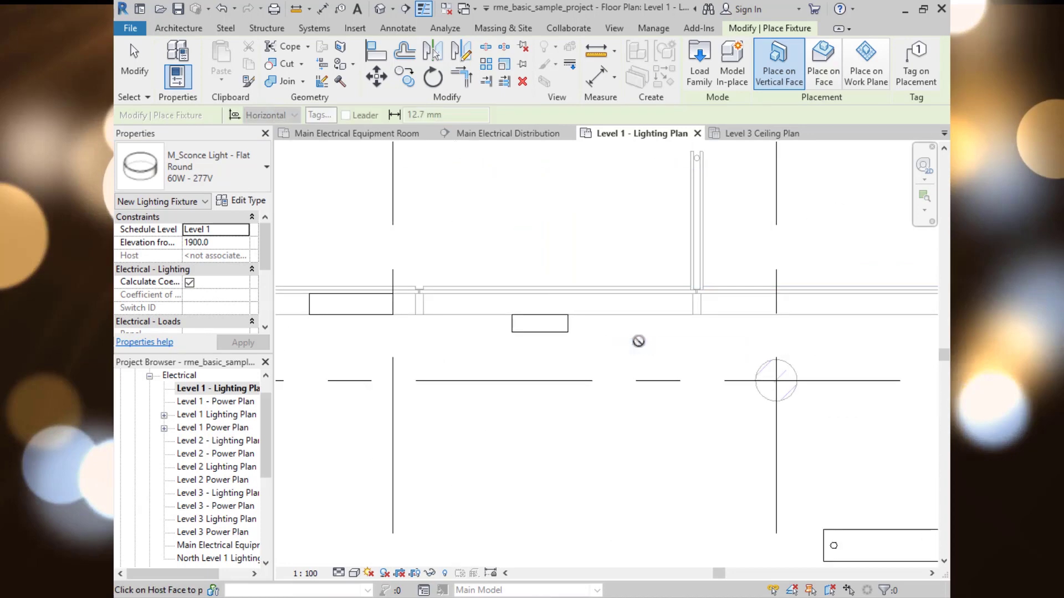
{"action": "right_click", "coordinate": [639, 341]}
{"action": "left_click", "coordinate": [659, 352]}
{"action": "scroll", "coordinate": [490, 341], "scroll_direction": "down", "scroll_amount": 5}
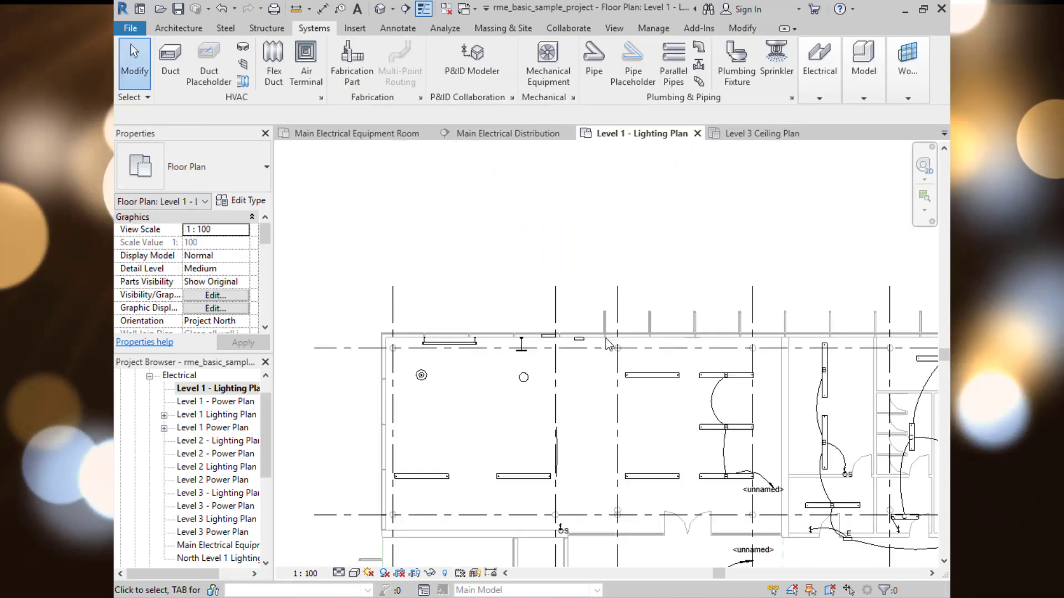
{"action": "scroll", "coordinate": [502, 386], "scroll_direction": "up", "scroll_amount": 2}
{"action": "scroll", "coordinate": [496, 387], "scroll_direction": "down", "scroll_amount": 3}
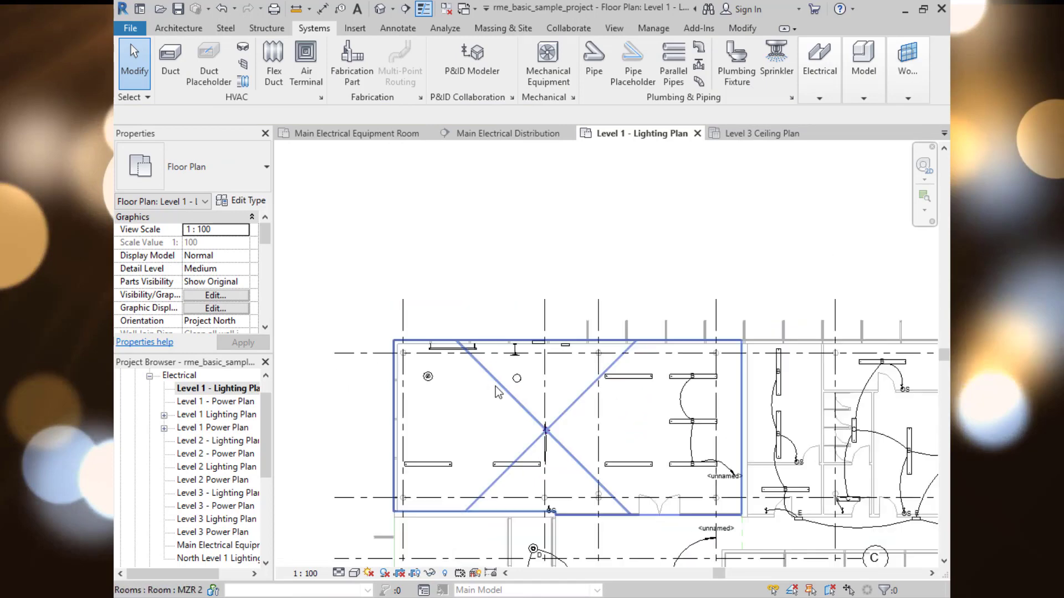